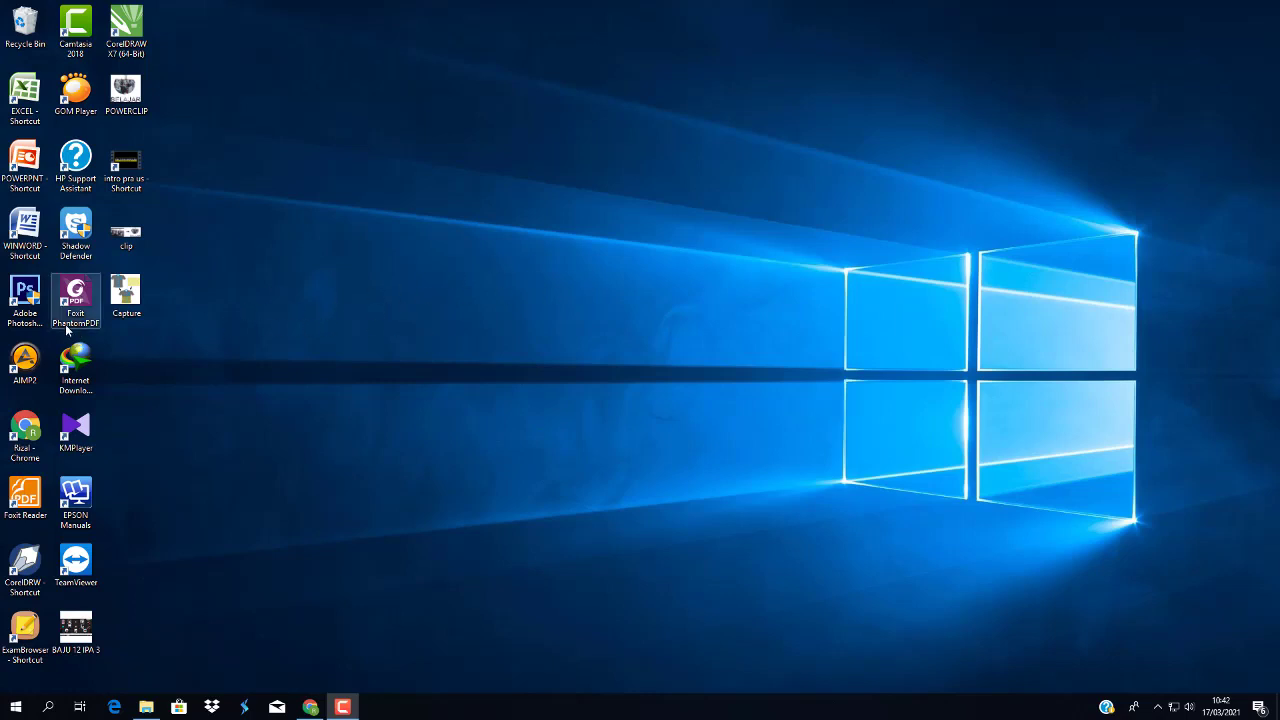
# Launch Photoshop CS6 from its desktop shortcut and bring up the File menu
pyautogui.click(31, 296)
pyautogui.doubleClick(31, 296)
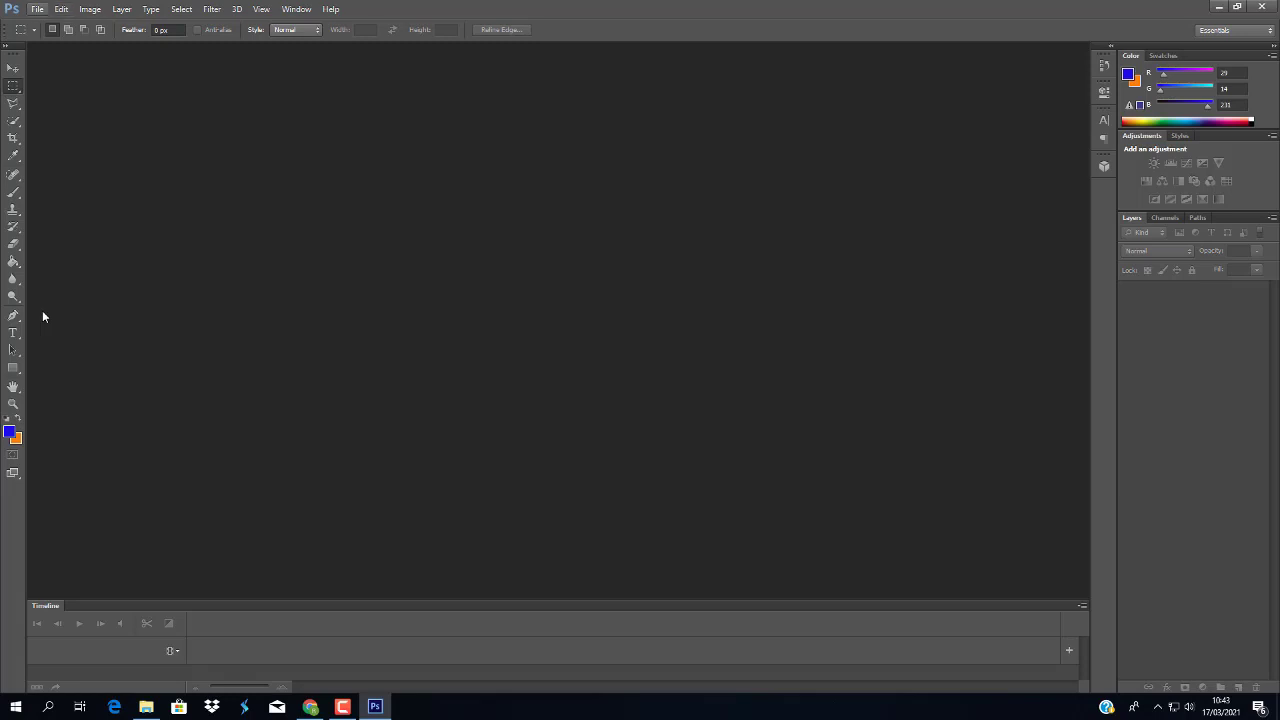
pyautogui.hotkey('alt', 'f')
# Open the khaki-uniform portrait JPEG from drive Data (D:)
pyautogui.press('Down')
pyautogui.press('Down')
pyautogui.press('Return')
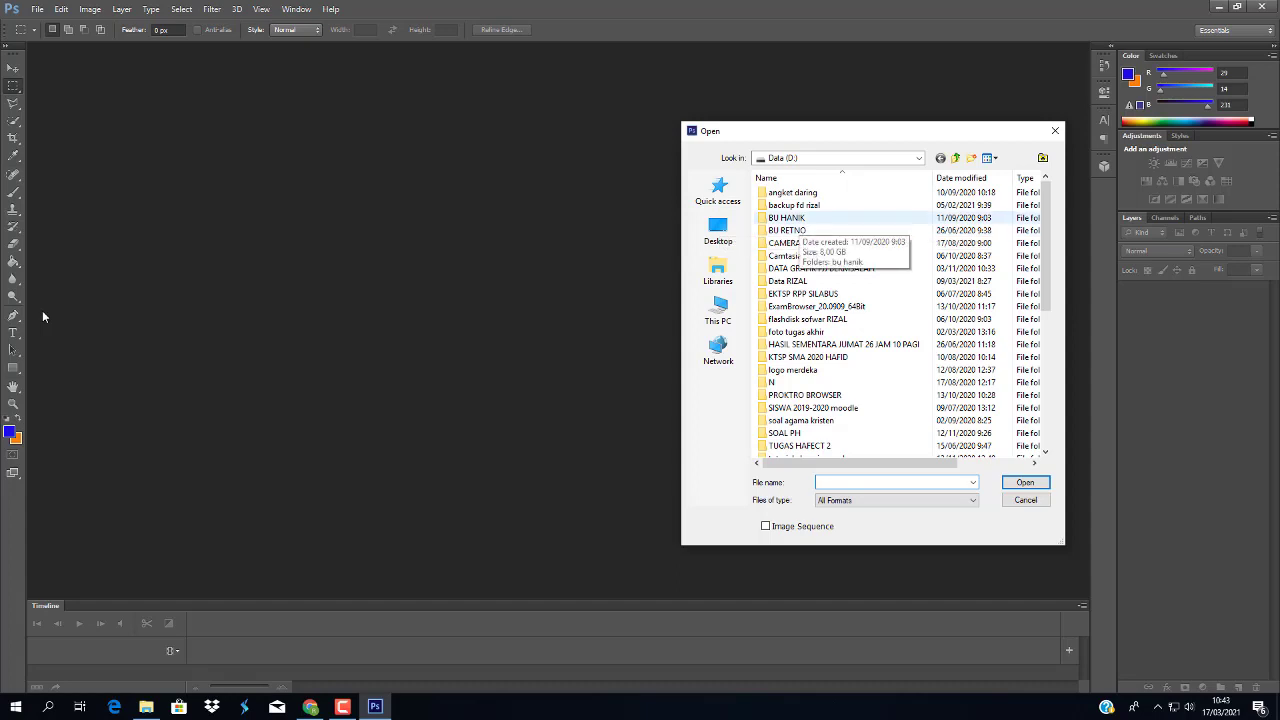
pyautogui.scroll(-6, 850, 320)
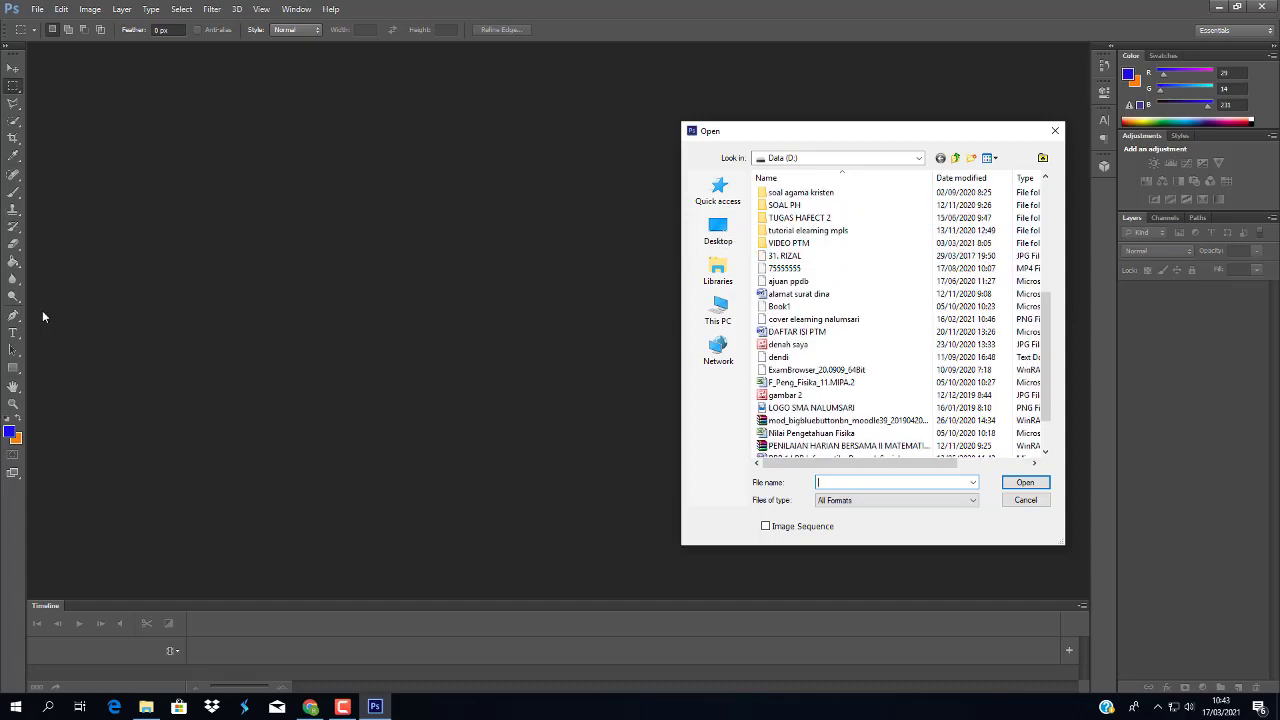
pyautogui.click(785, 256)
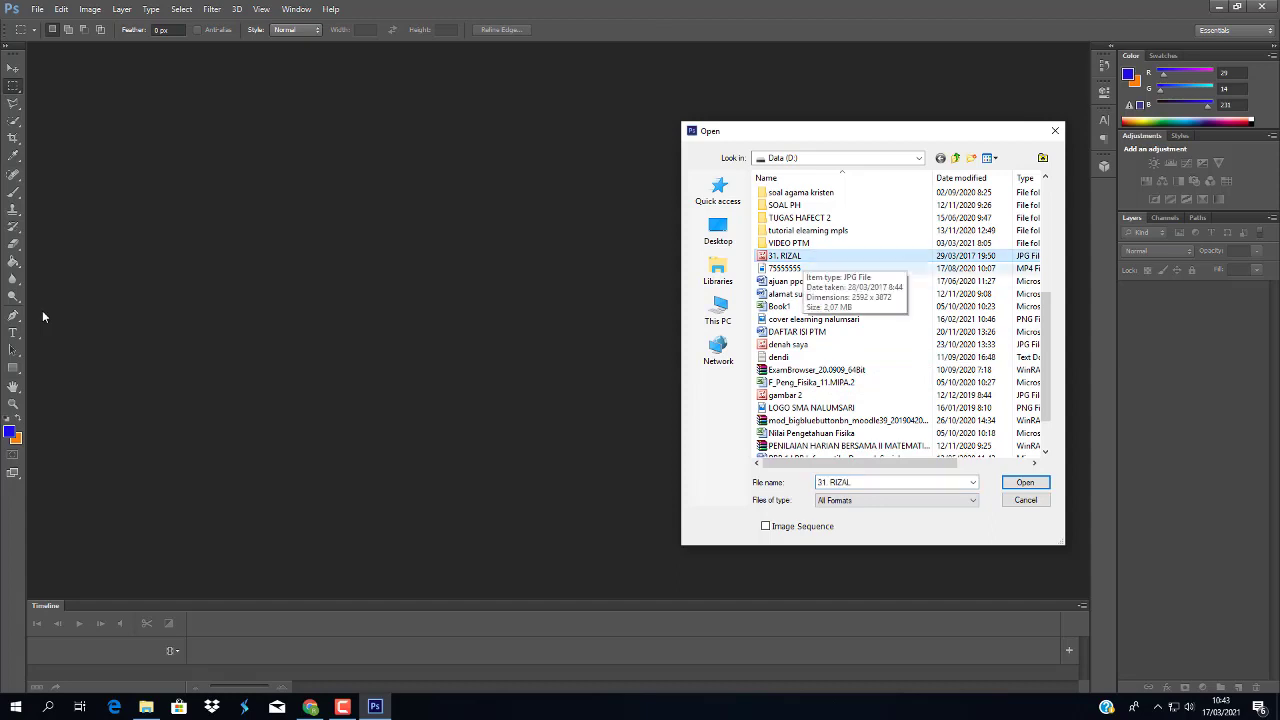
pyautogui.press('Return')
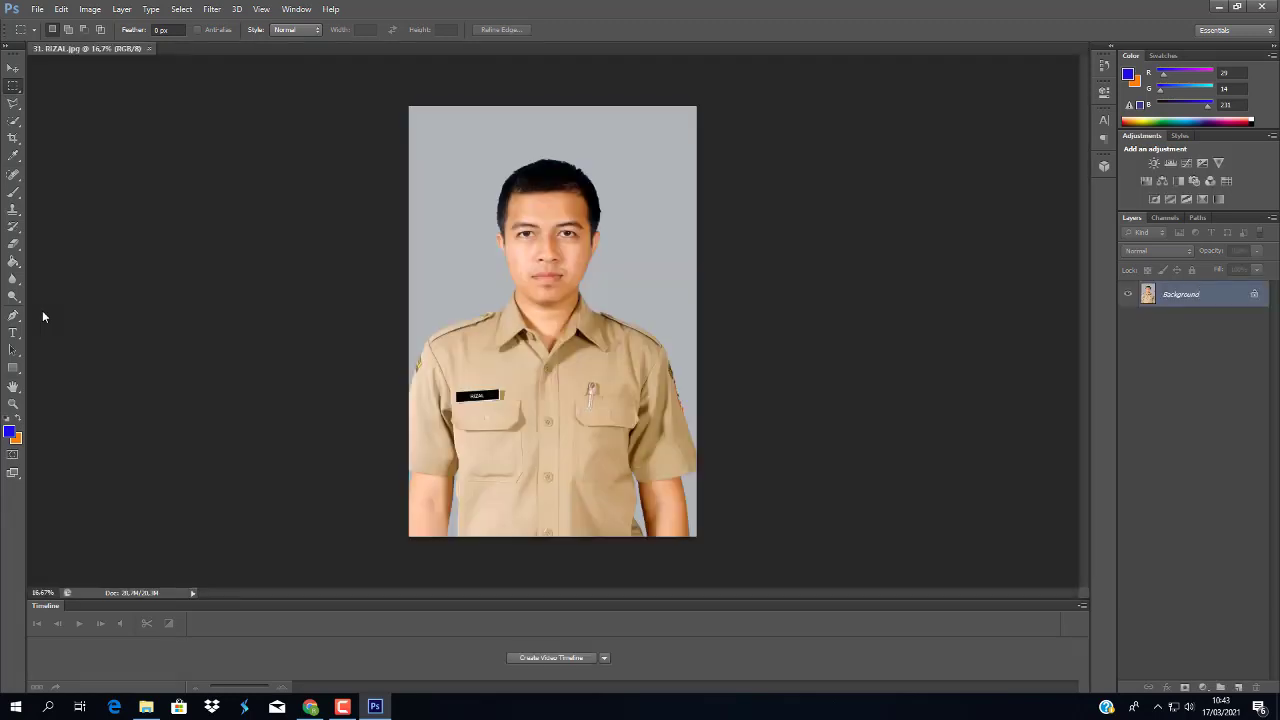
# Crop the bottom of the portrait so it ends at chest level
pyautogui.press('c')
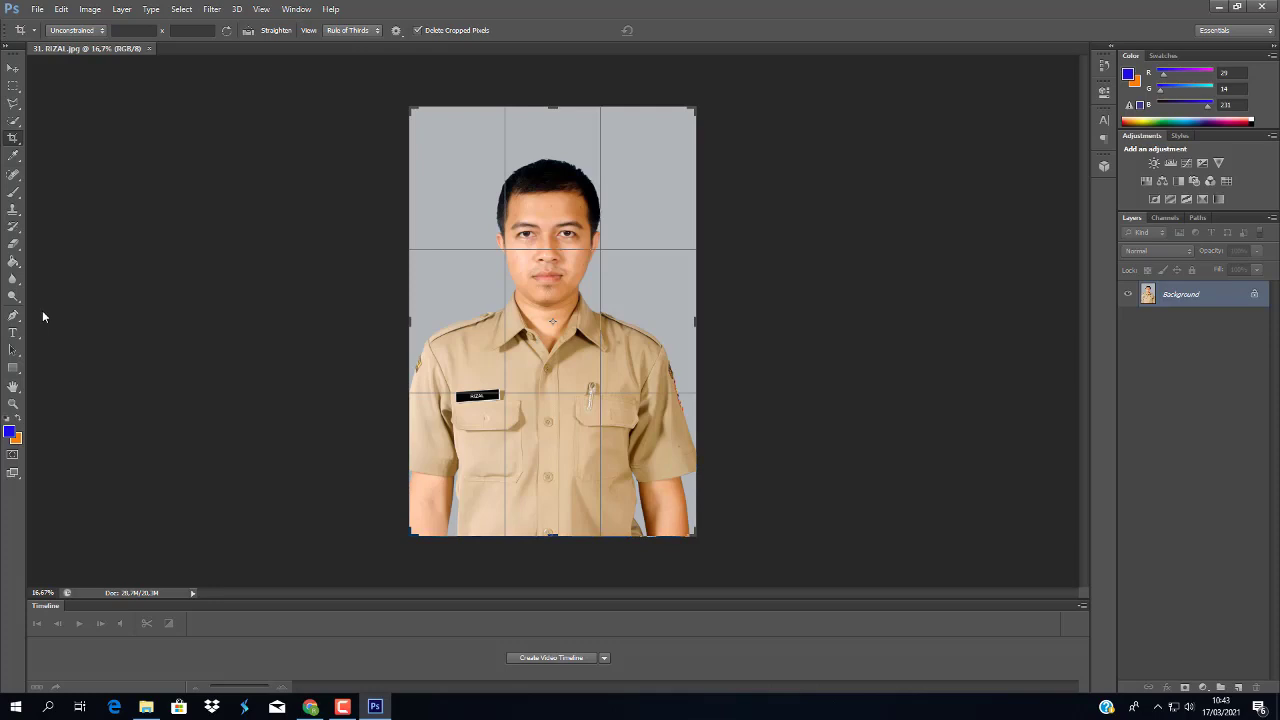
pyautogui.press('Up')
pyautogui.press('Left')
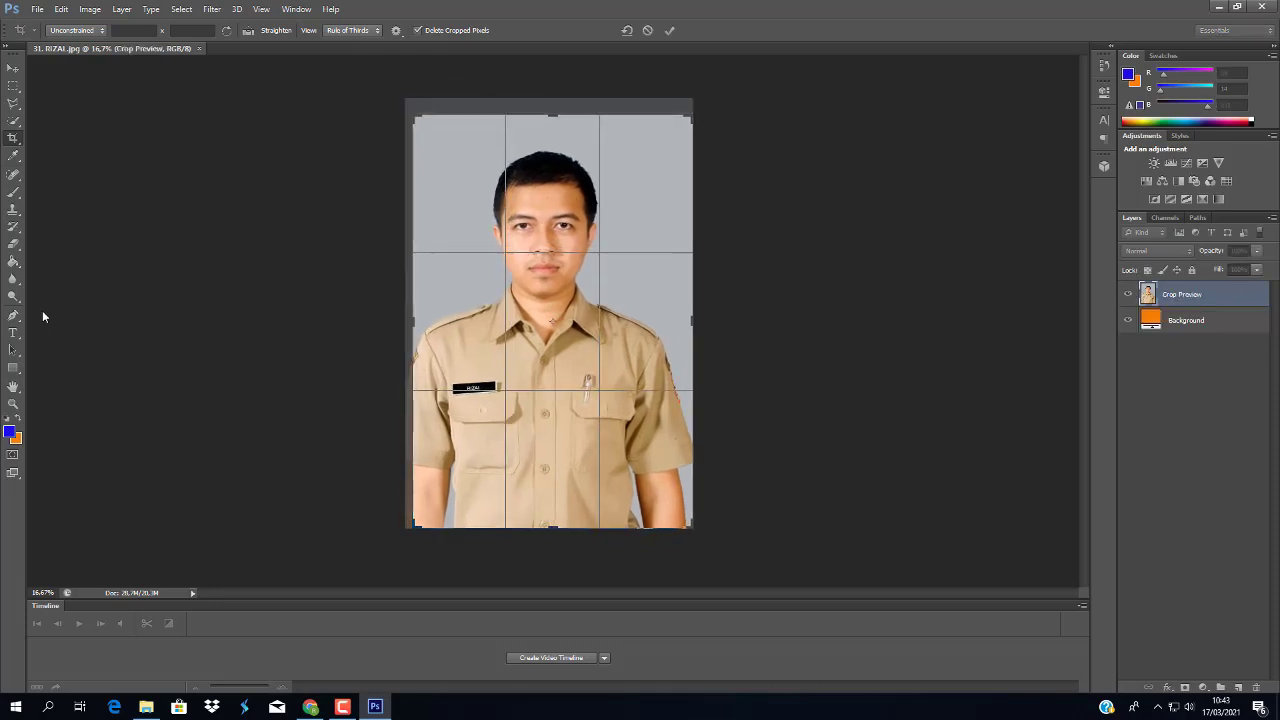
pyautogui.moveTo(691, 527); pyautogui.dragTo(679, 467)
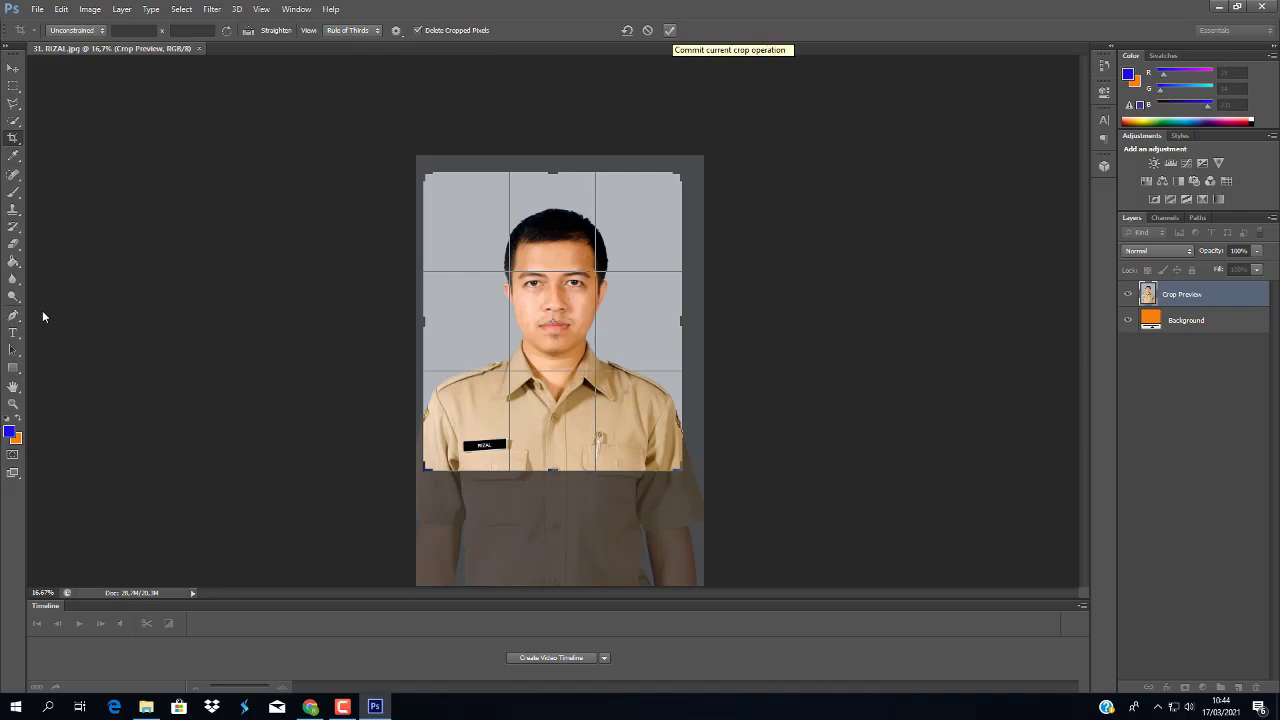
pyautogui.click(670, 30)
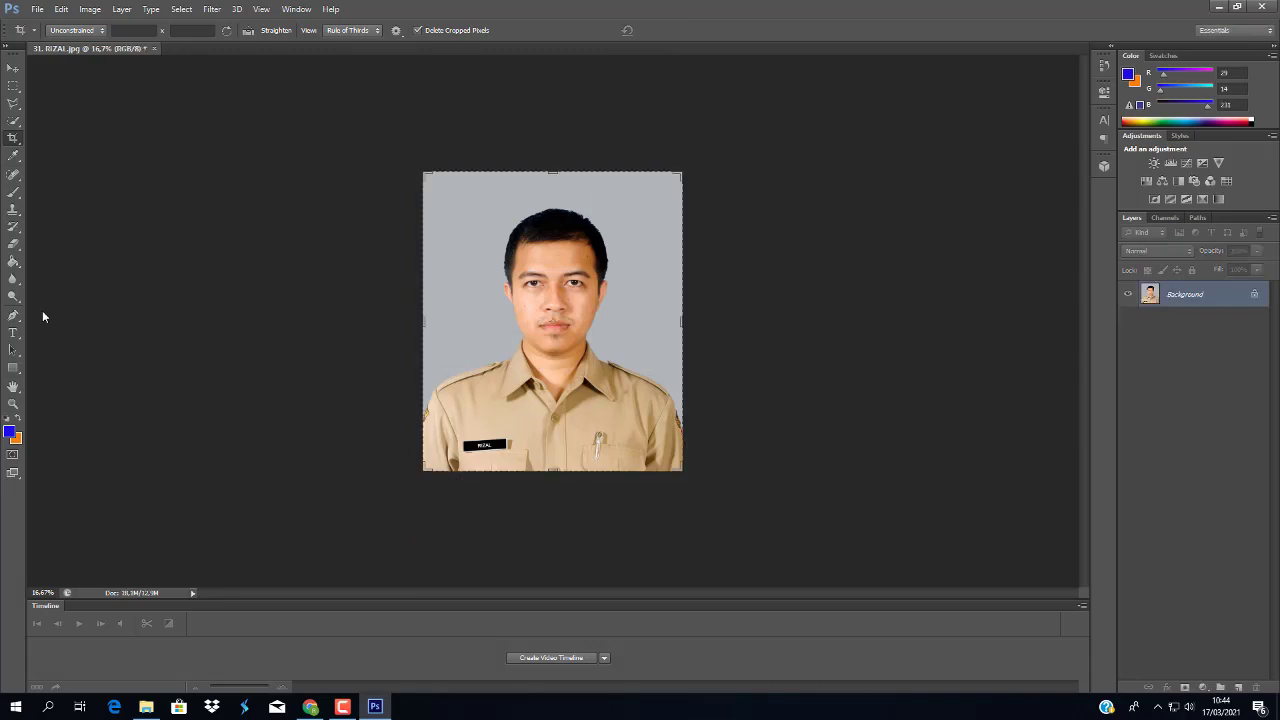
pyautogui.press('v')
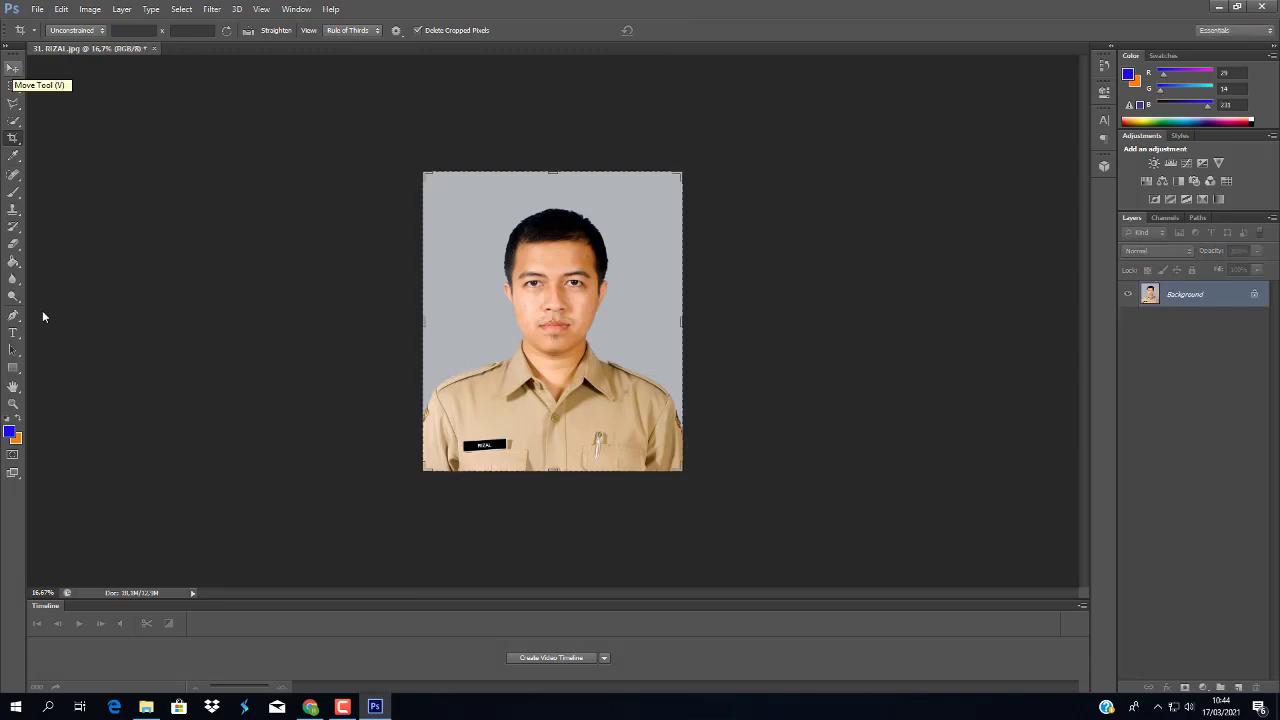
# Cycle through the Move, Marquee and Lasso tools, settling on the Quick Selection Tool
pyautogui.press('v')
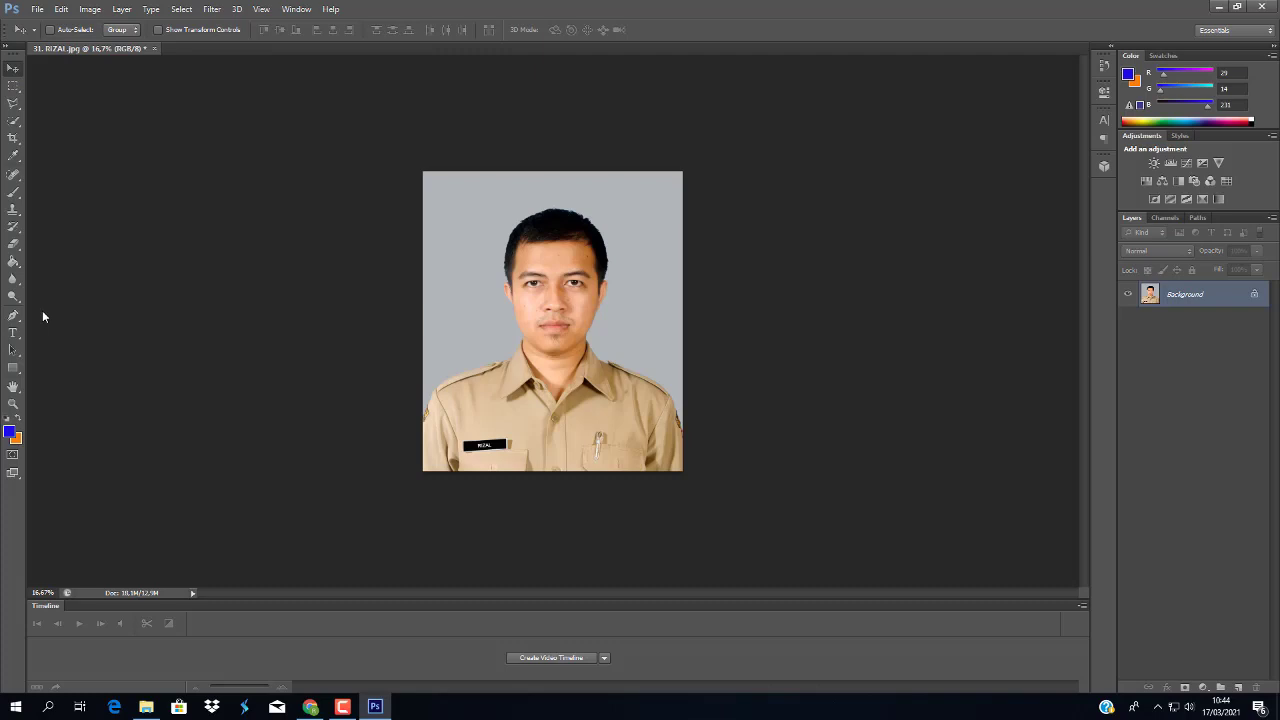
pyautogui.press('l')
pyautogui.press('m')
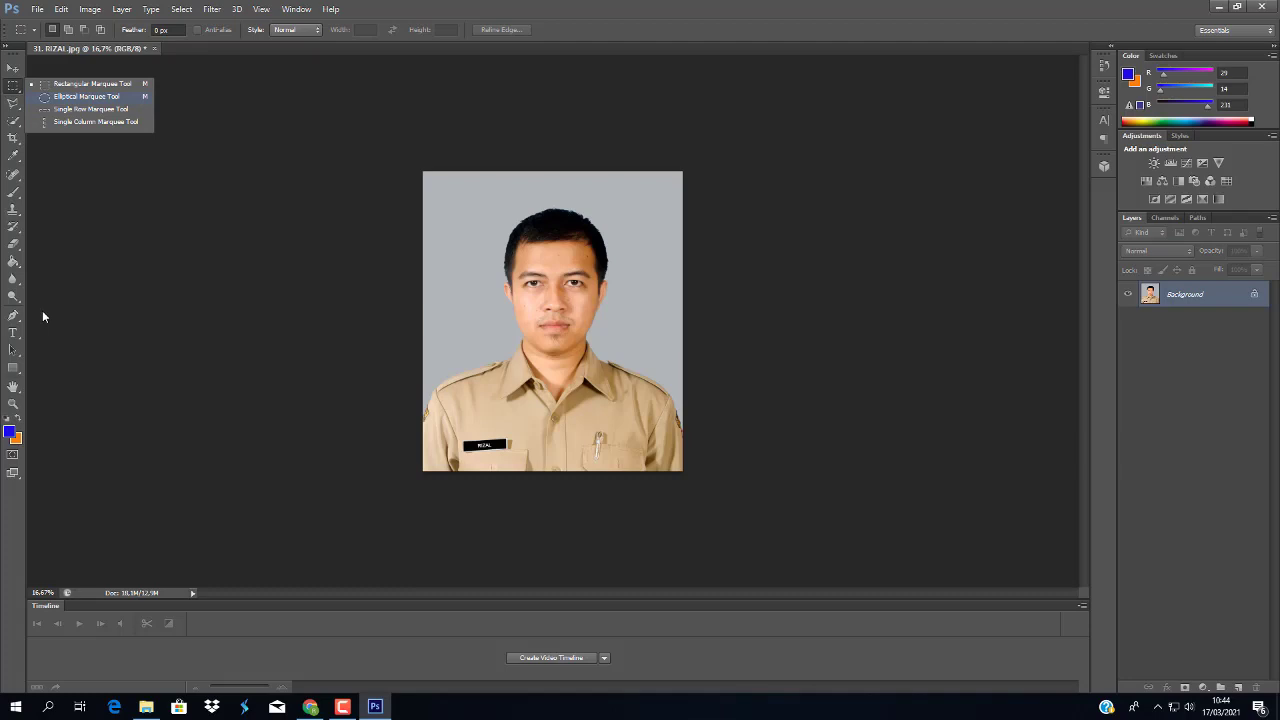
pyautogui.press('l')
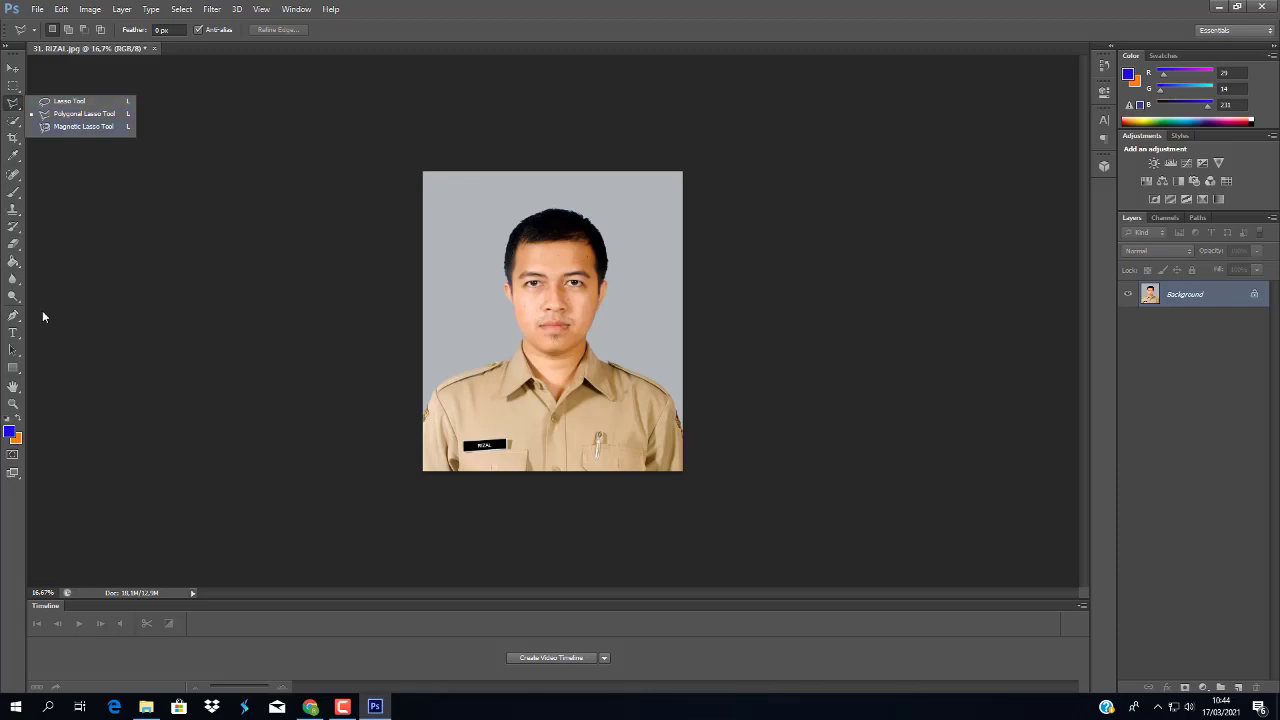
pyautogui.press('w')
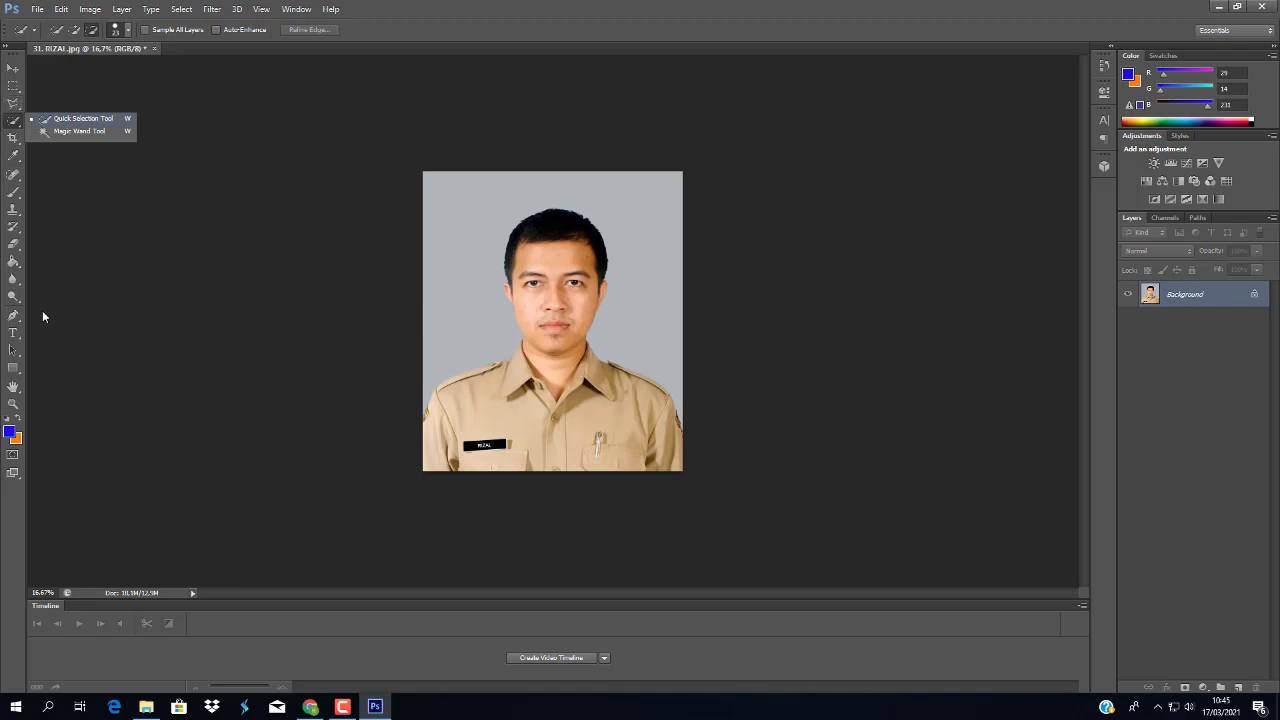
pyautogui.click(42, 316)
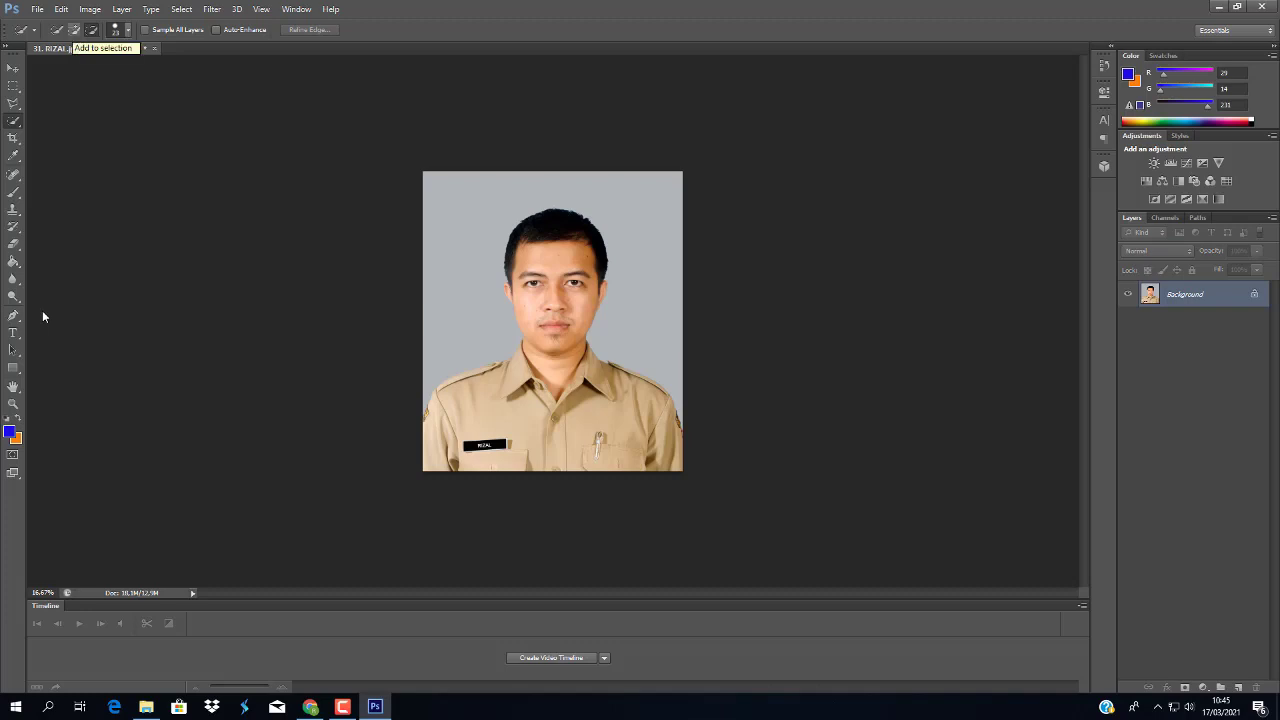
# Enlarge the Quick Selection brush and paint over the grey background on both sides
pyautogui.click(127, 29)
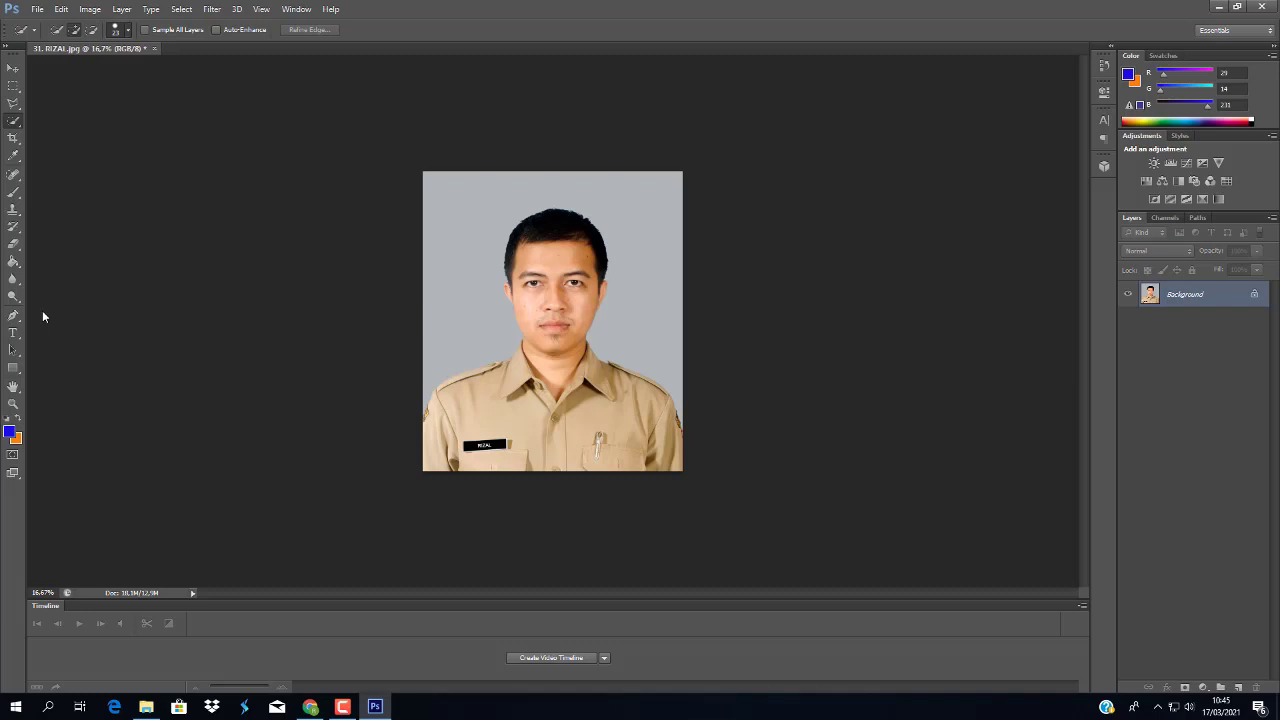
pyautogui.press(']')
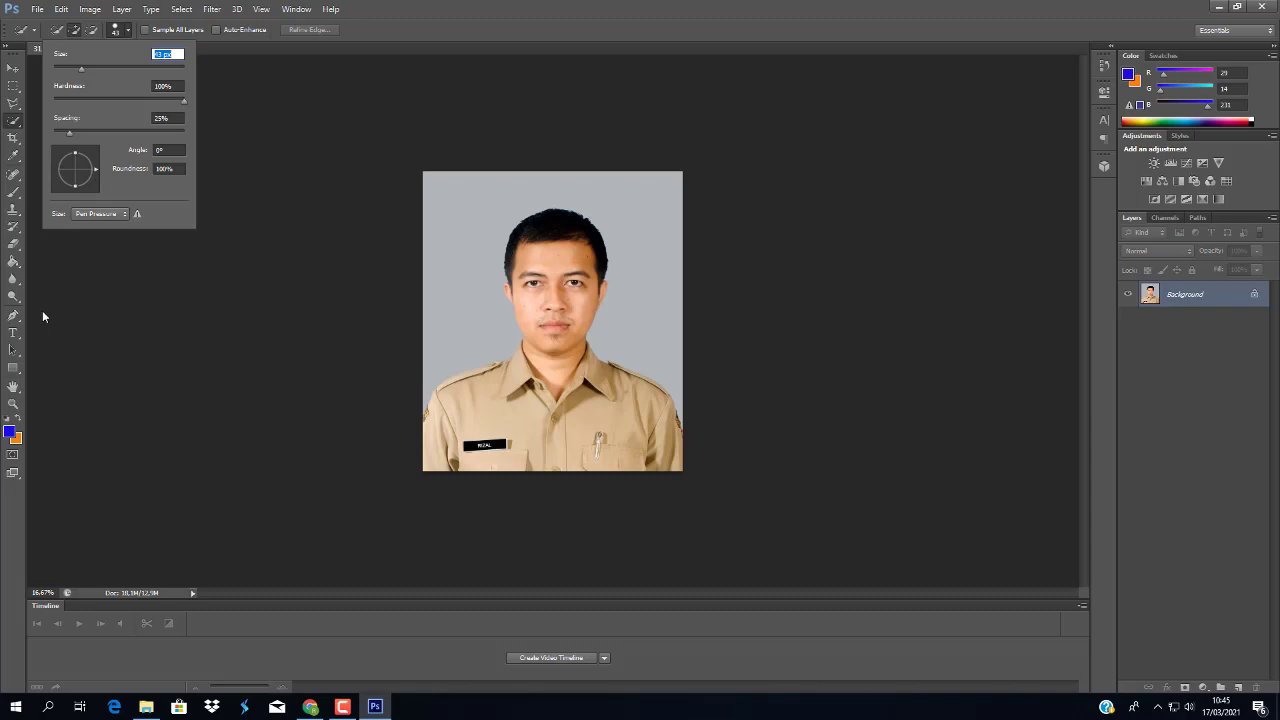
pyautogui.click(43, 317)
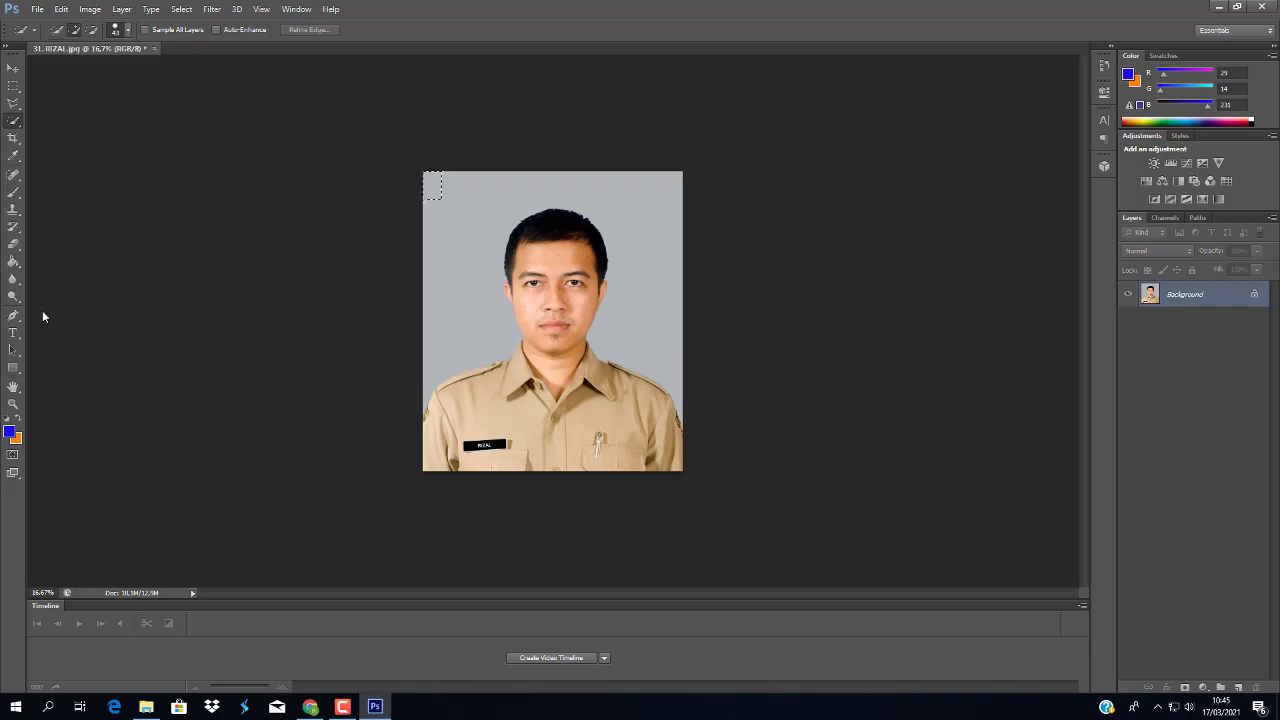
pyautogui.moveTo(435, 197); pyautogui.dragTo(470, 300)
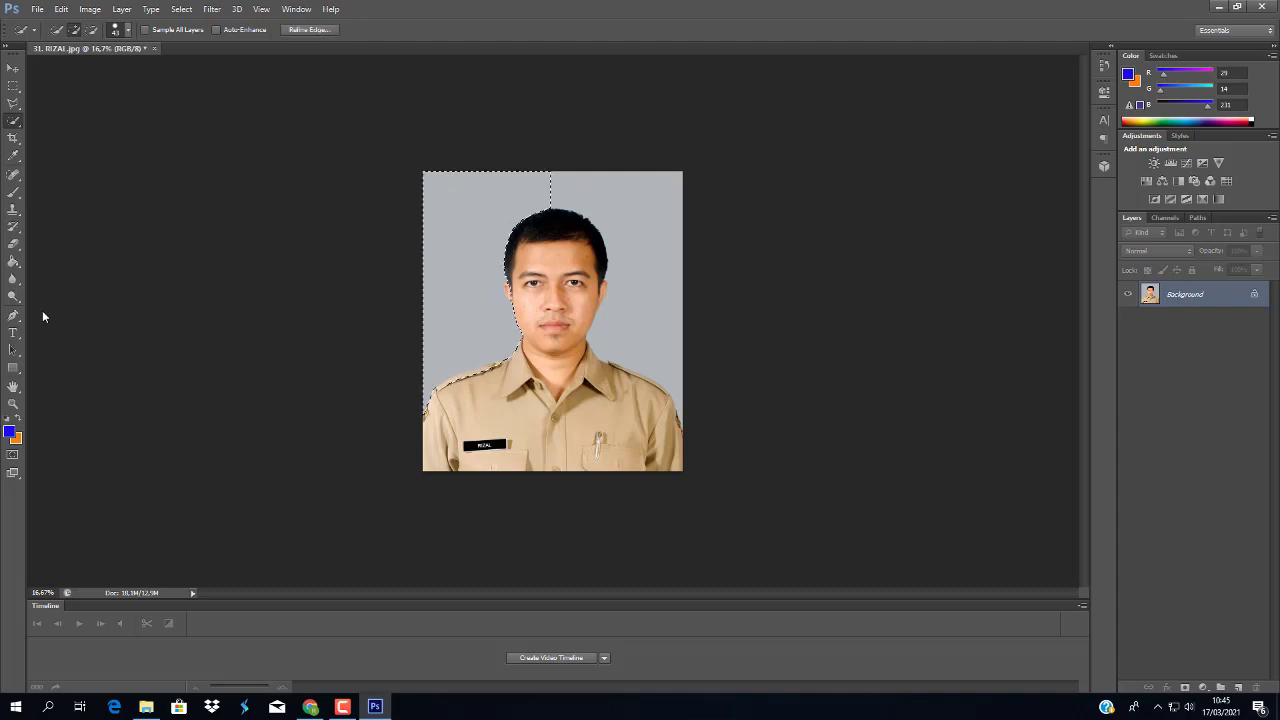
pyautogui.moveTo(630, 200); pyautogui.dragTo(650, 375)
pyautogui.press('alt')
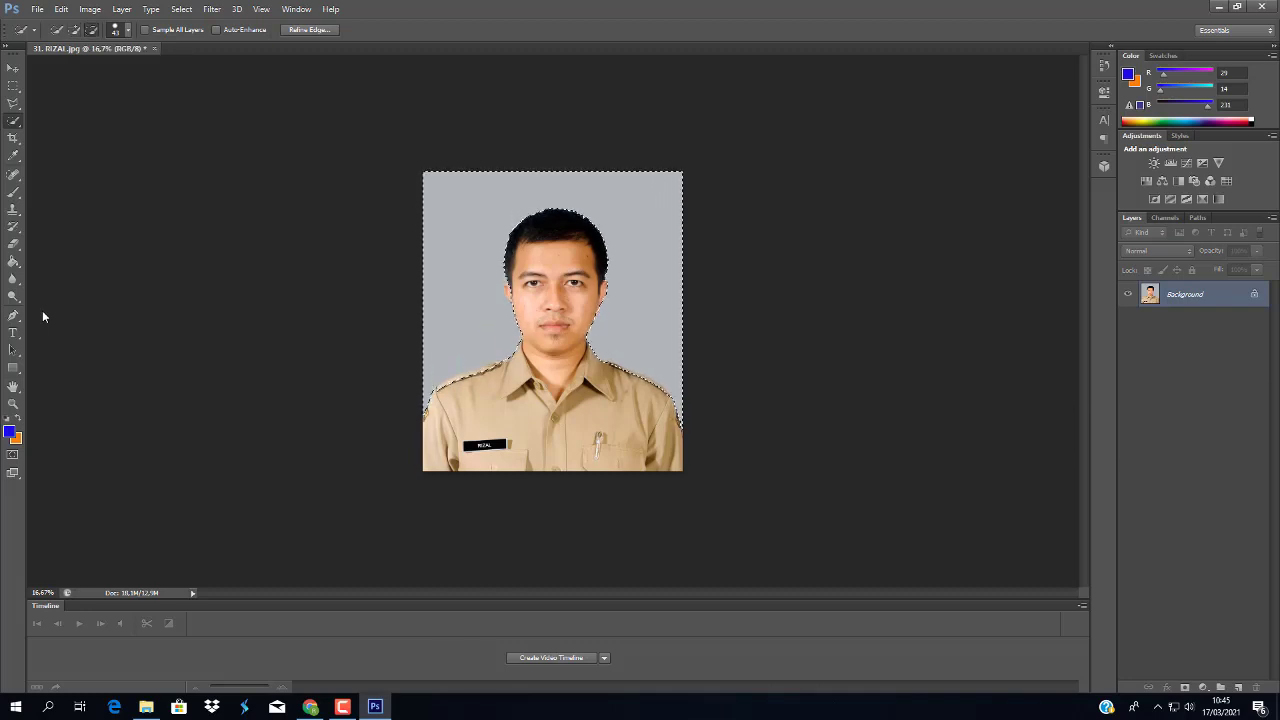
# Zoom in and out to inspect the selection edges around the hair and shirt
pyautogui.scroll(1, 43, 316)
pyautogui.scroll(2, 43, 316)
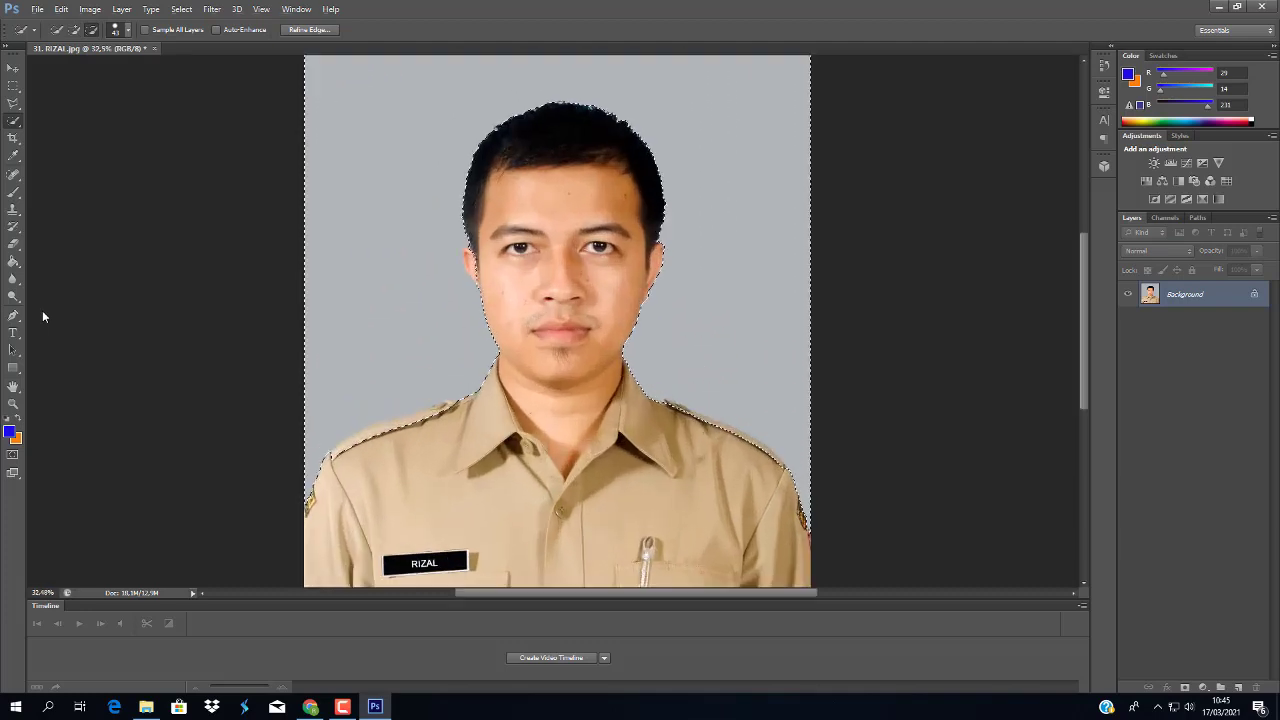
pyautogui.scroll(2, 43, 316)
pyautogui.scroll(2, 43, 316)
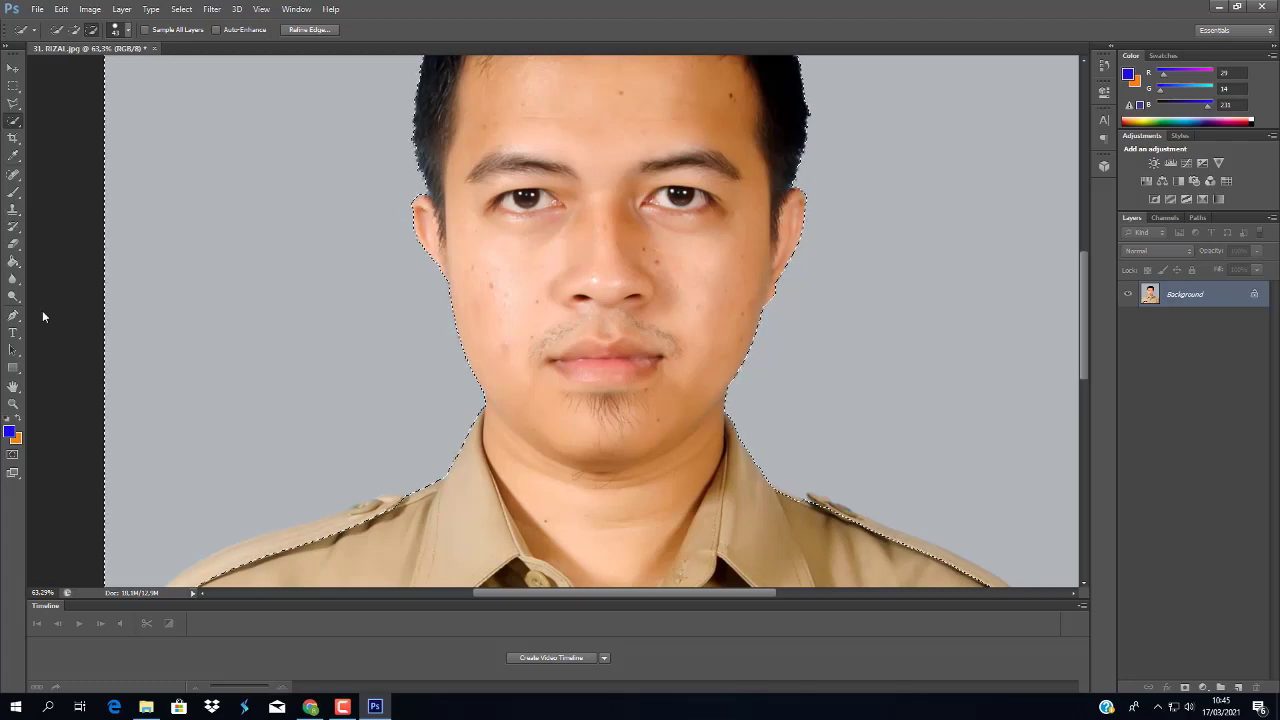
pyautogui.scroll(2, 43, 316)
pyautogui.scroll(2, 43, 316)
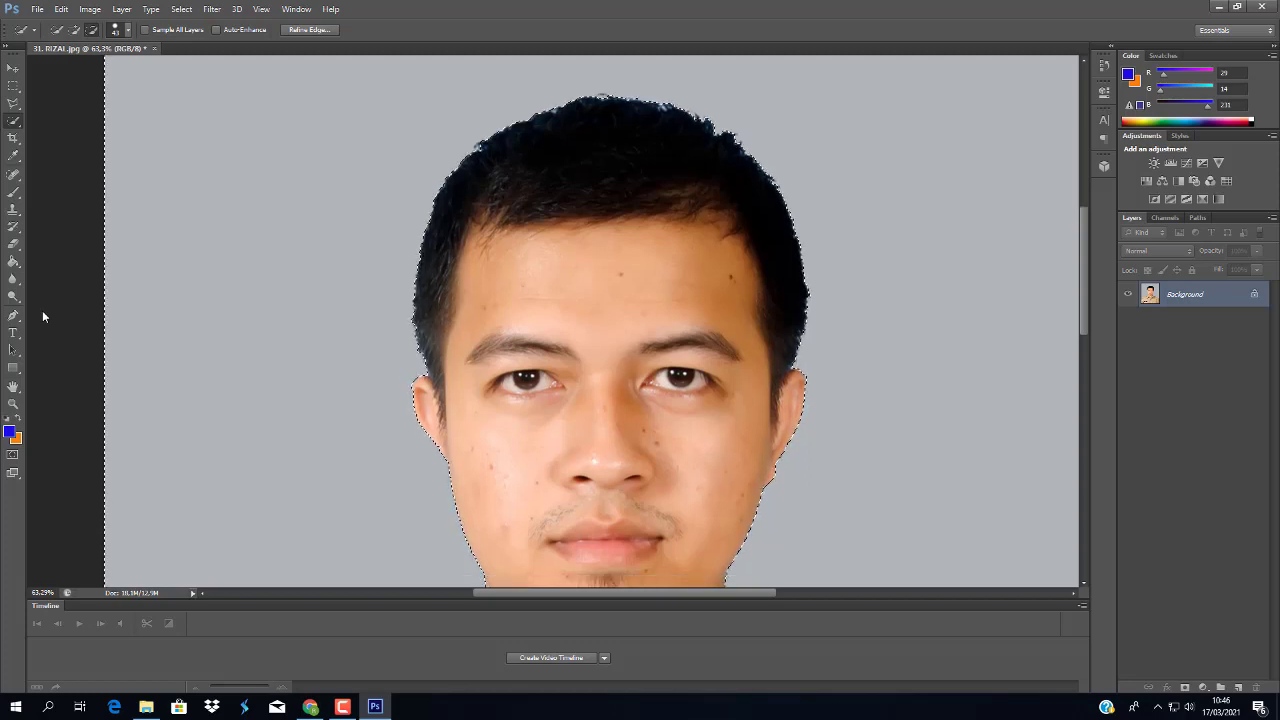
pyautogui.scroll(-1, 43, 316)
pyautogui.scroll(-1, 43, 316)
pyautogui.scroll(-1, 43, 316)
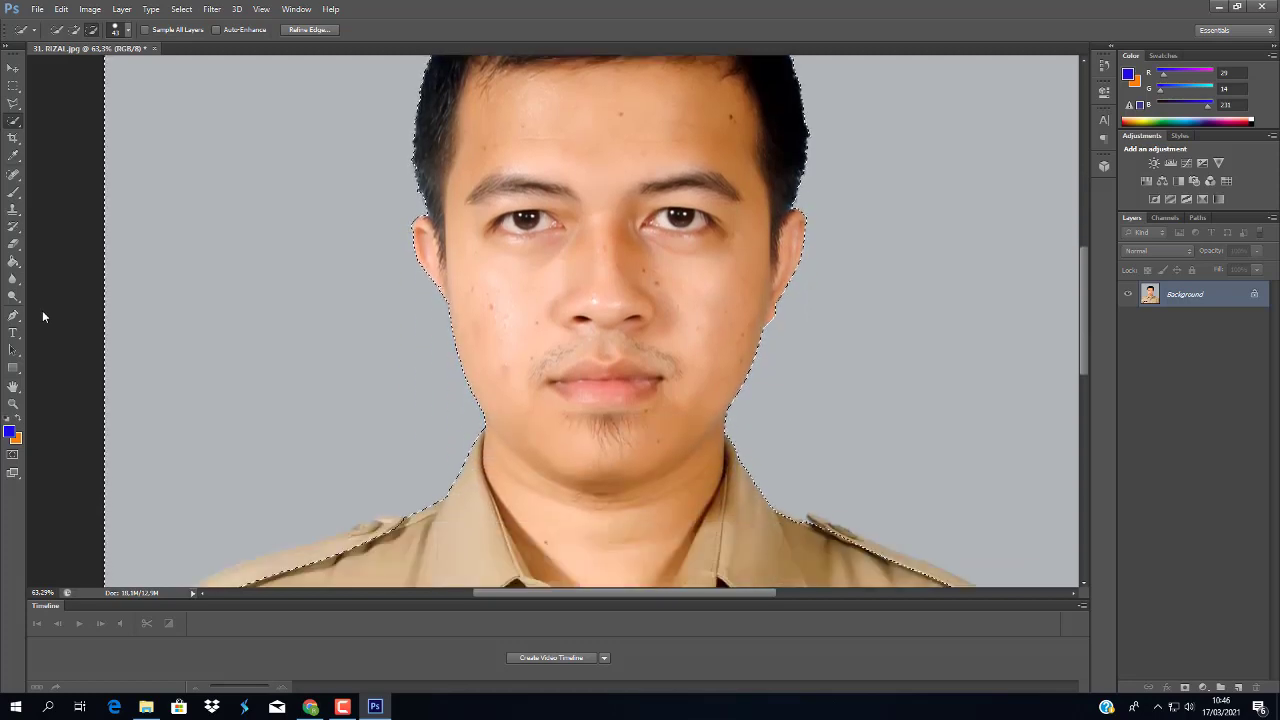
pyautogui.scroll(-1, 43, 316)
pyautogui.scroll(-1, 43, 316)
pyautogui.scroll(-1, 43, 316)
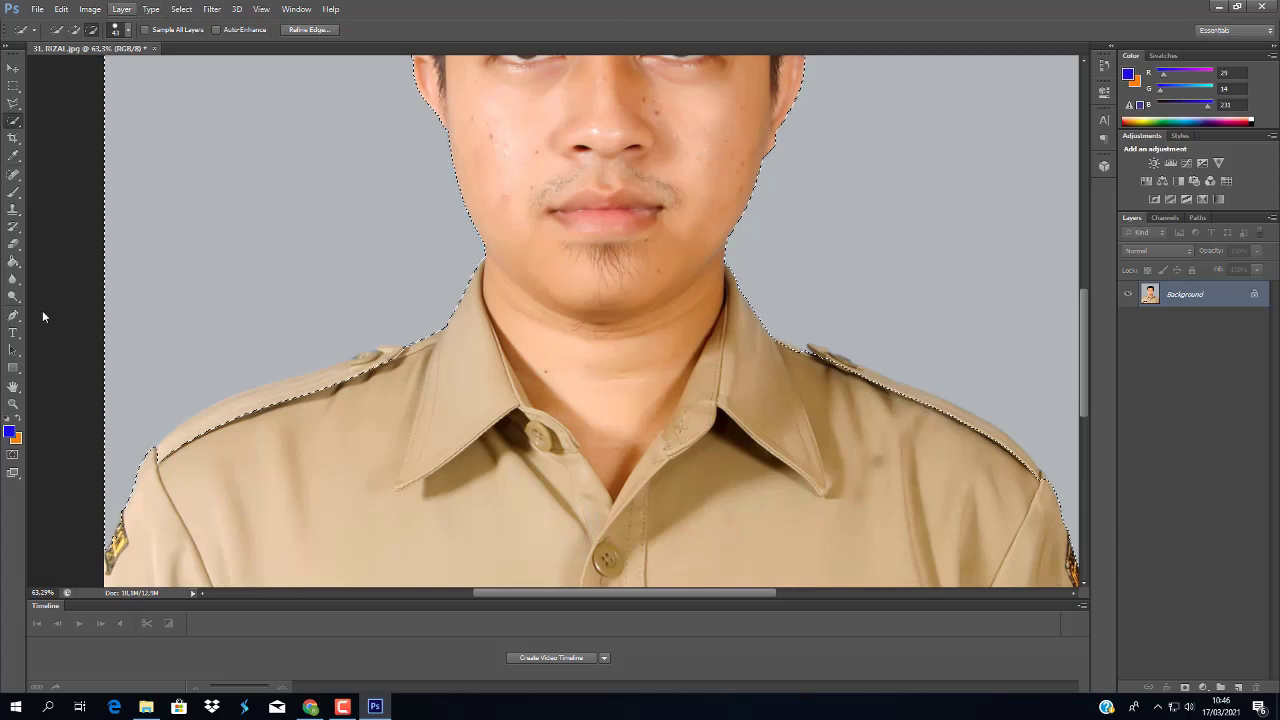
pyautogui.scroll(-1, 43, 316)
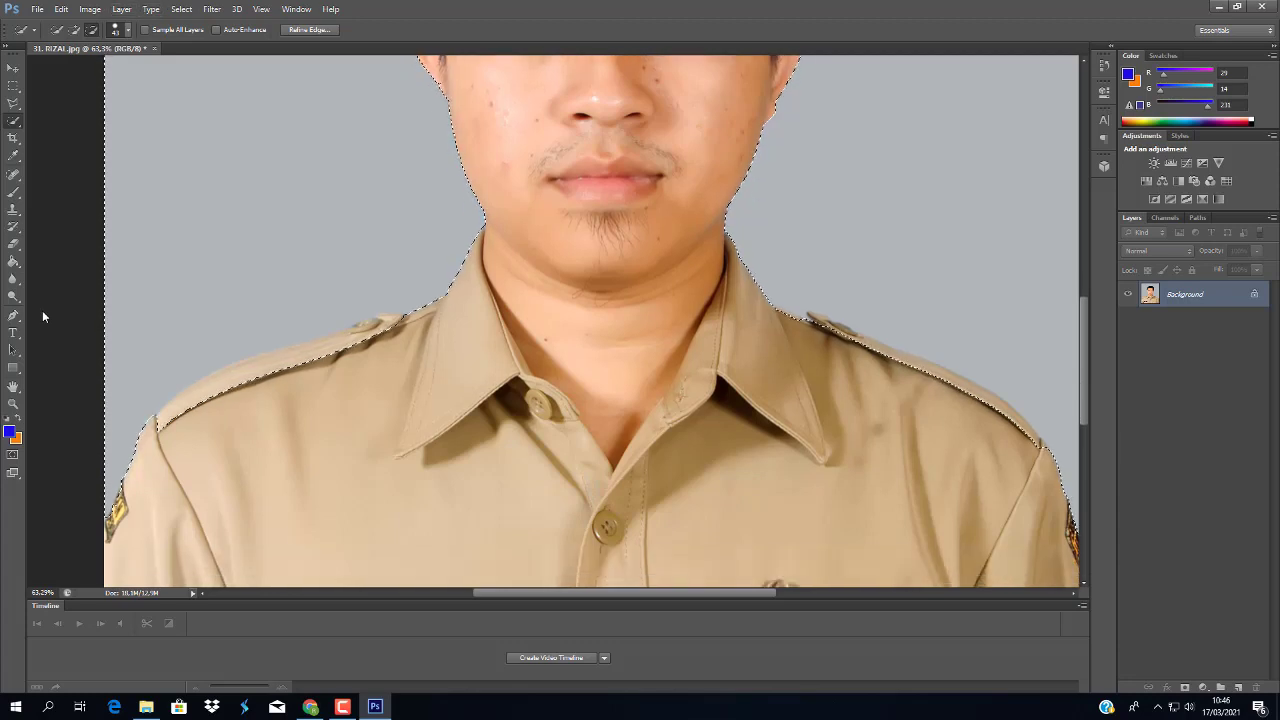
pyautogui.scroll(-1, 43, 316)
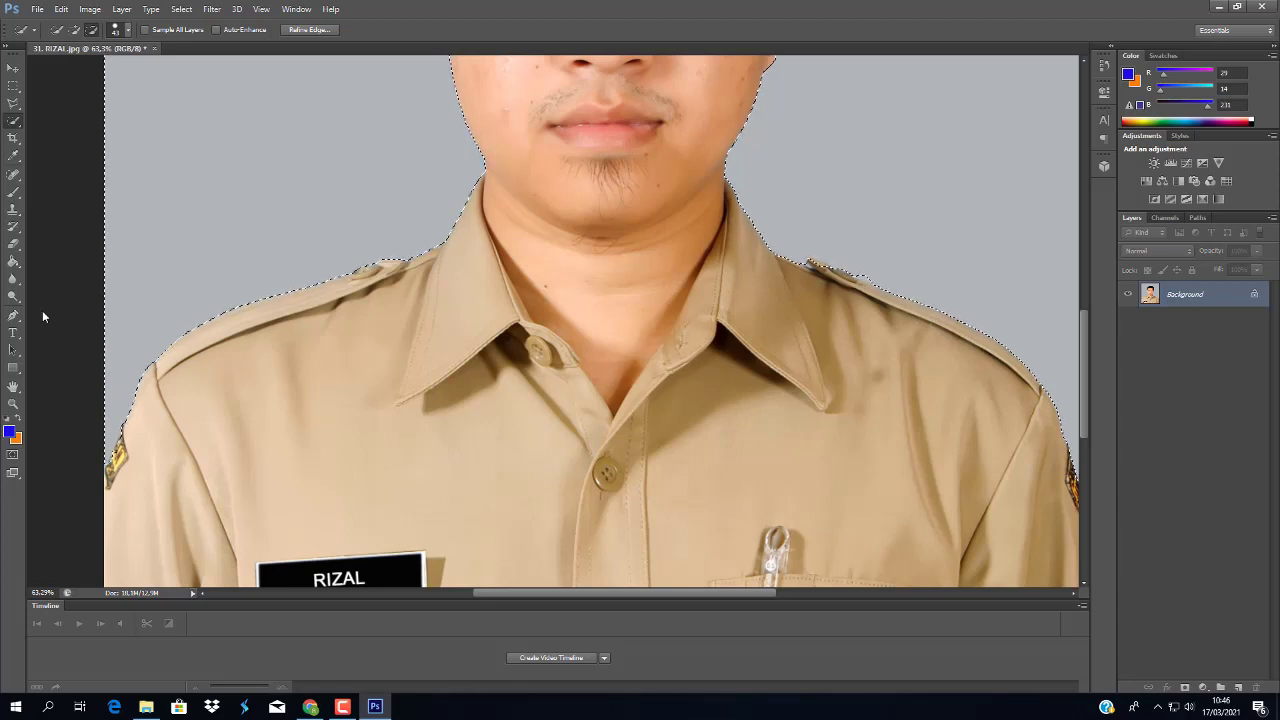
# Switch Quick Selection back to Add to Selection mode and pan to check the outline
pyautogui.press('alt')
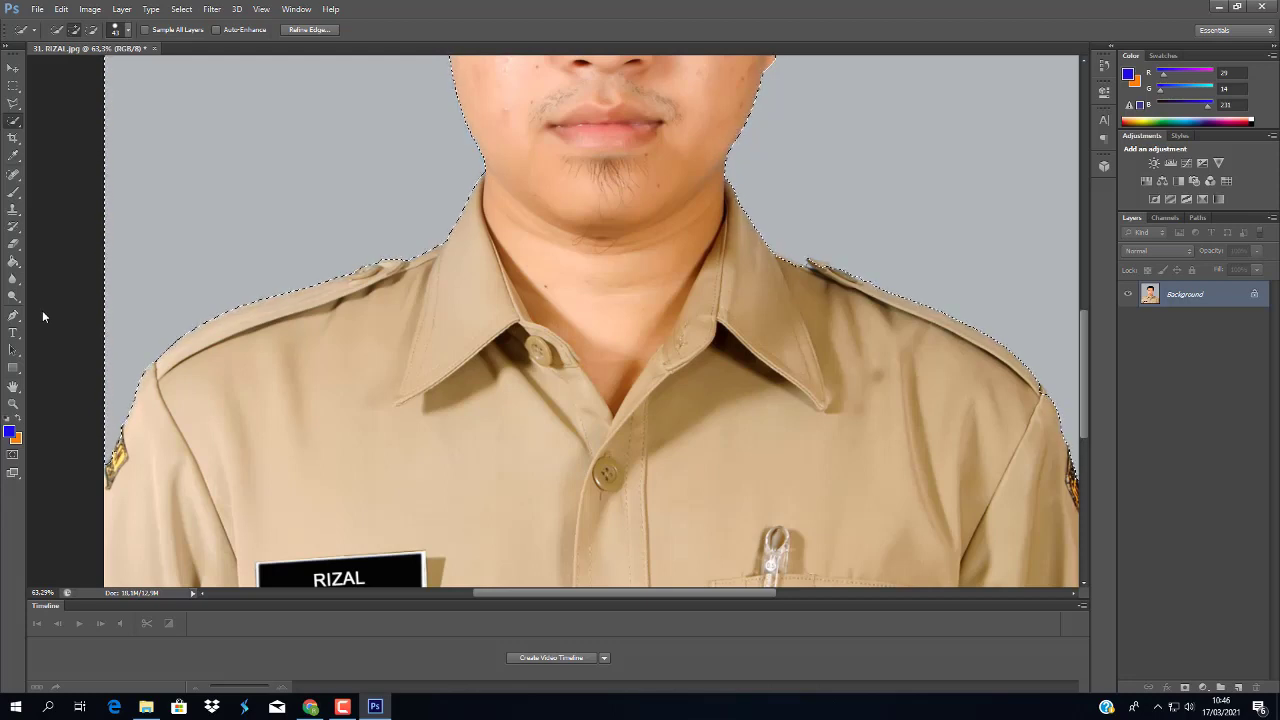
pyautogui.hscroll(2, 42, 316)
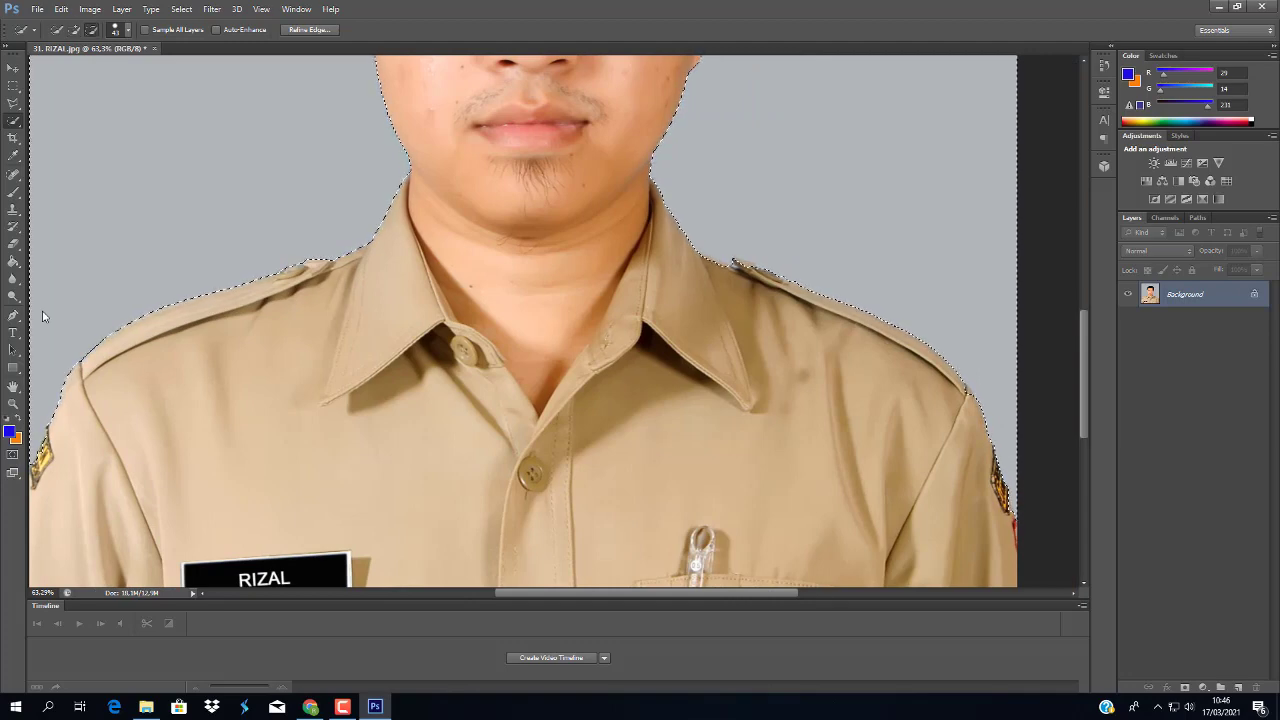
pyautogui.scroll(3, 42, 316)
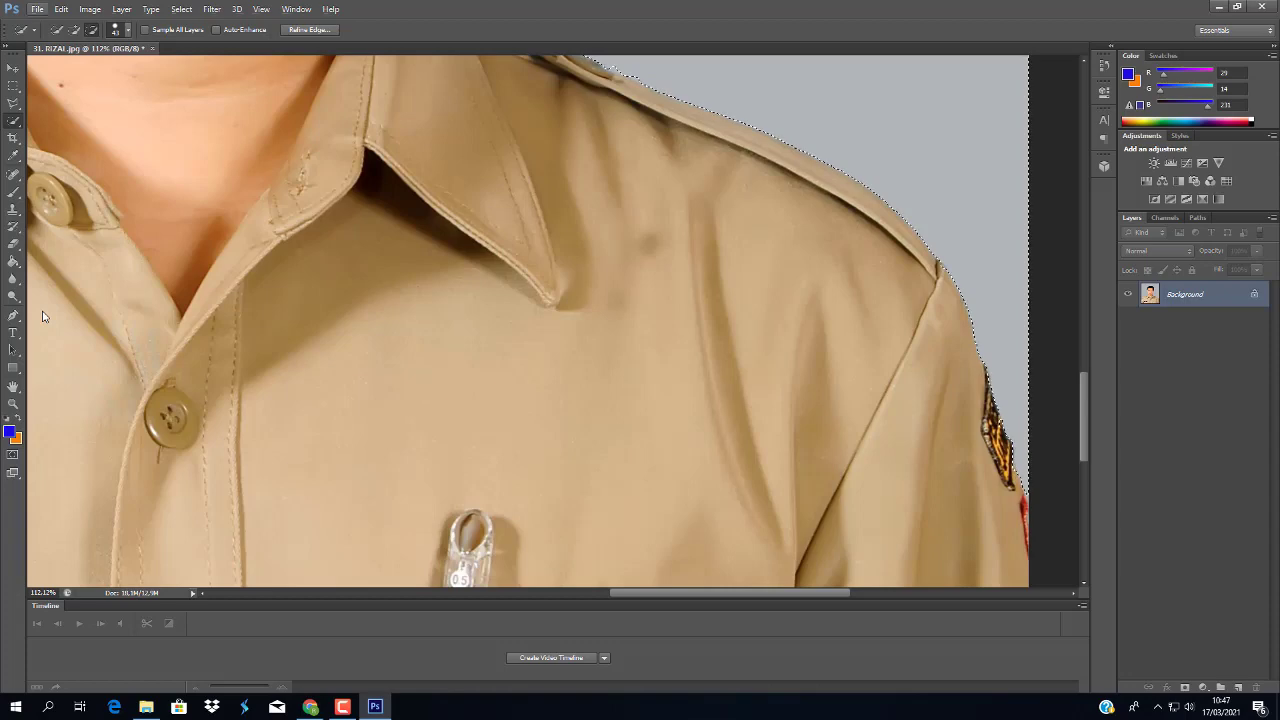
pyautogui.scroll(-3, 42, 316)
pyautogui.scroll(-2, 42, 316)
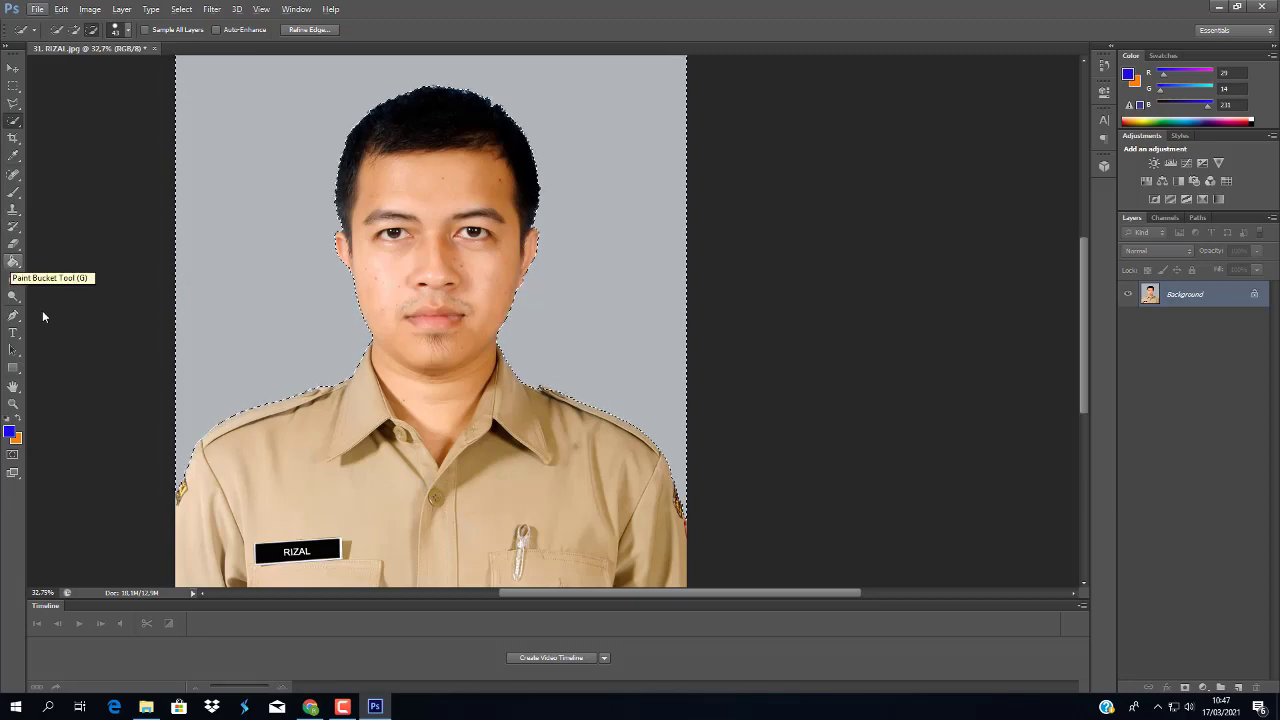
# Choose the Paint Bucket and set the foreground colour to bright blue #2111f8
pyautogui.click(13, 261)
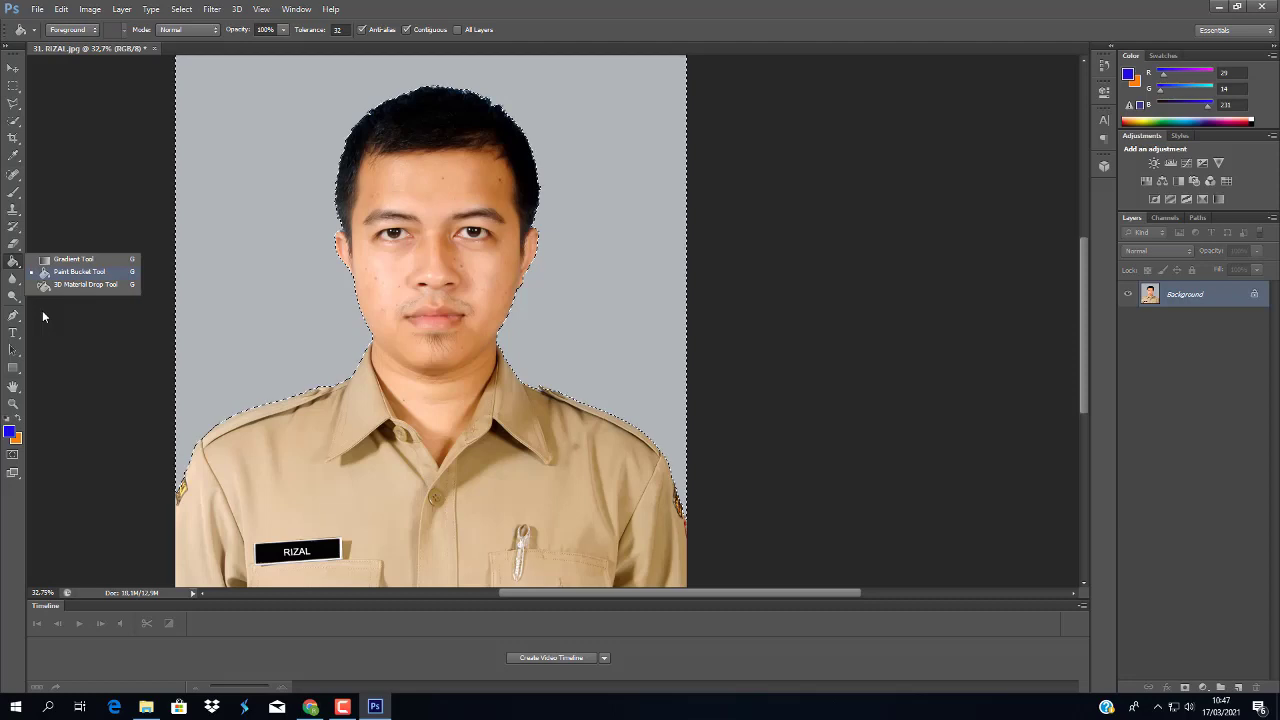
pyautogui.click(42, 316)
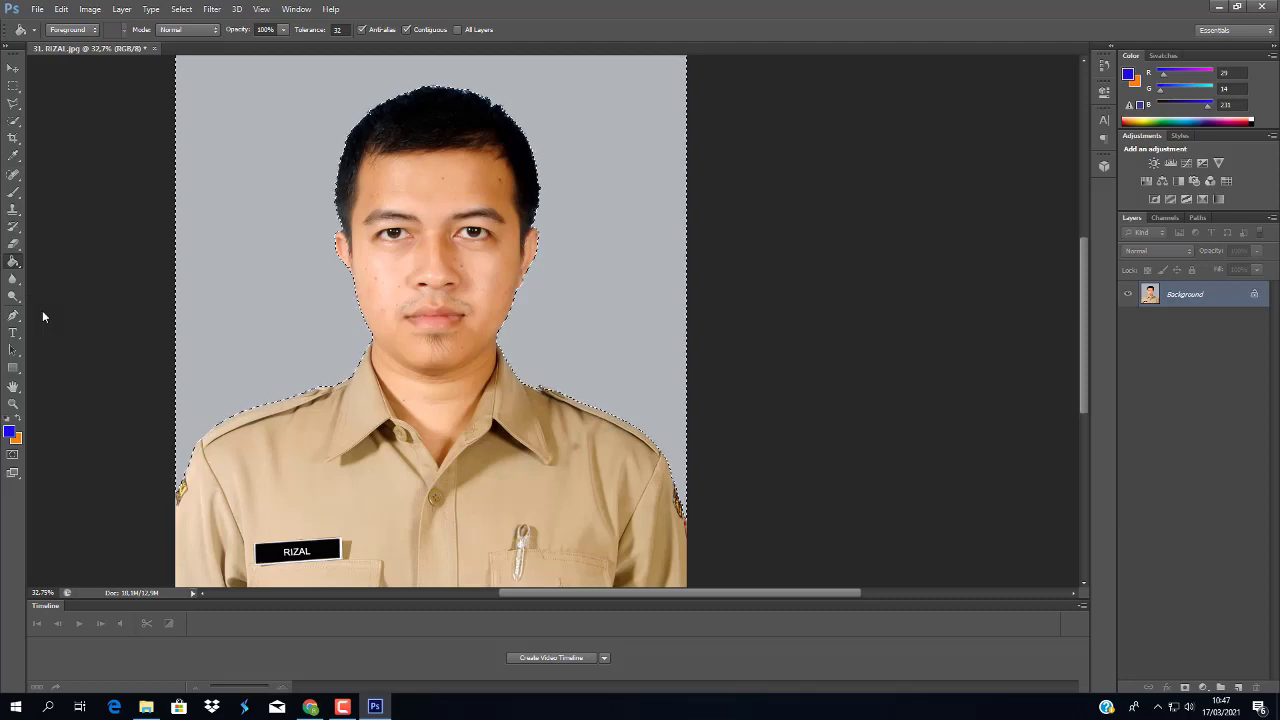
pyautogui.click(9, 432)
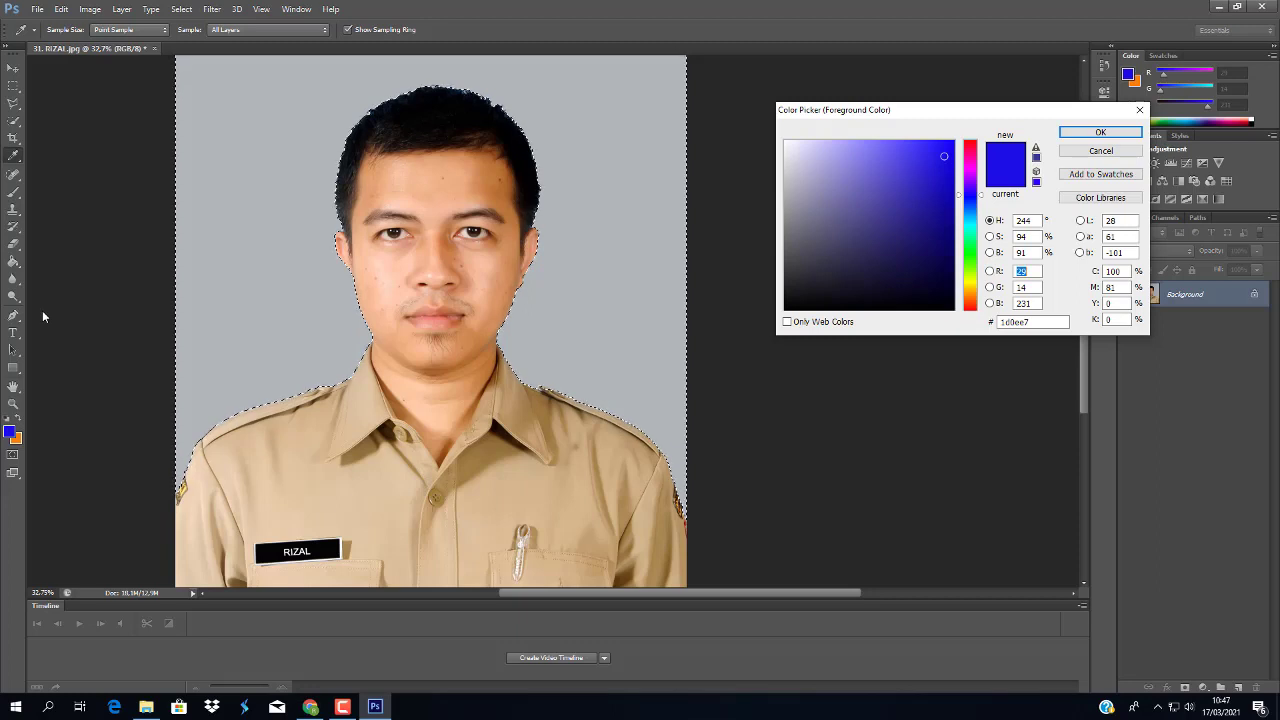
pyautogui.moveTo(944, 156); pyautogui.dragTo(942, 146)
pyautogui.press('Return')
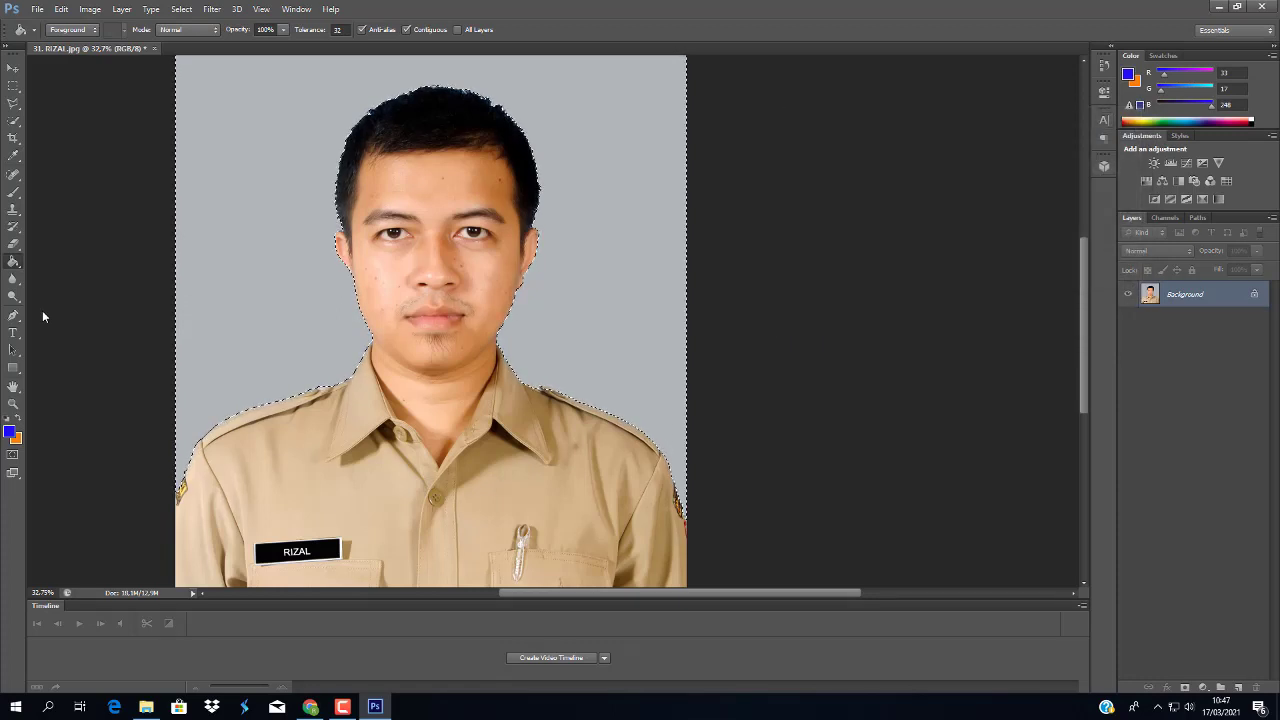
# Fill the selected background with the blue foreground colour
pyautogui.hotkey('alt', 'BackSpace')
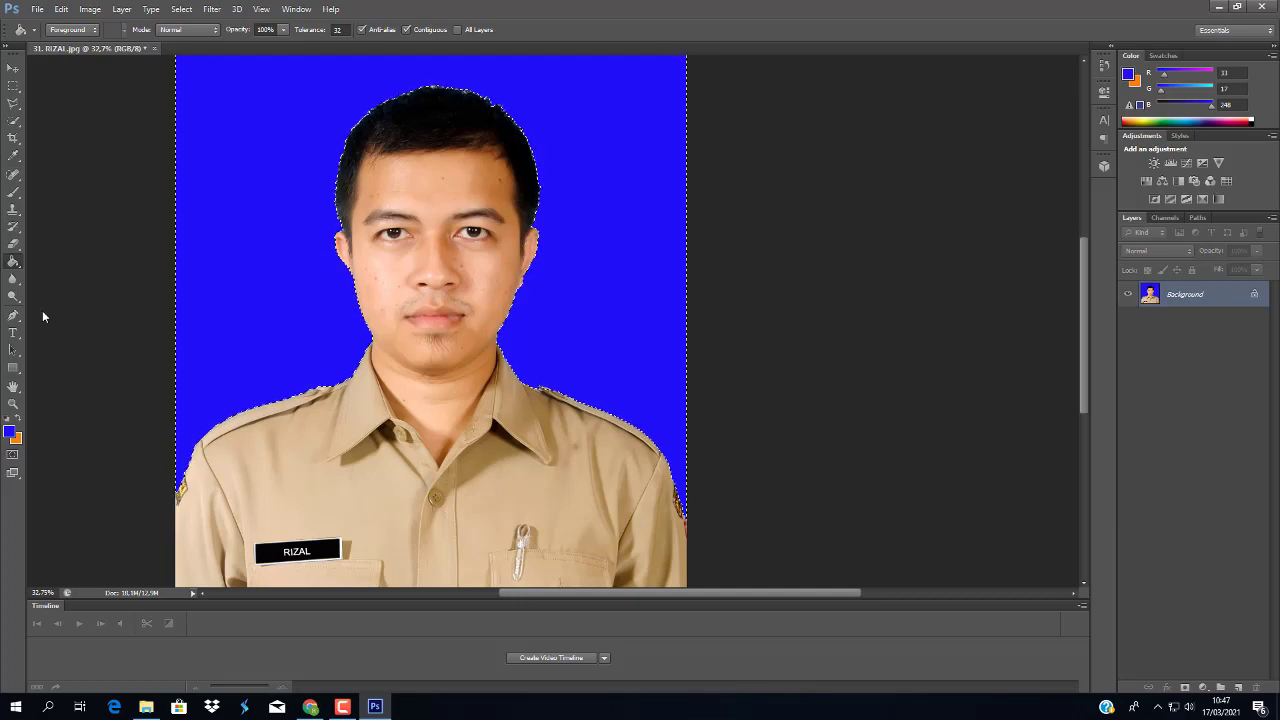
pyautogui.press('v')
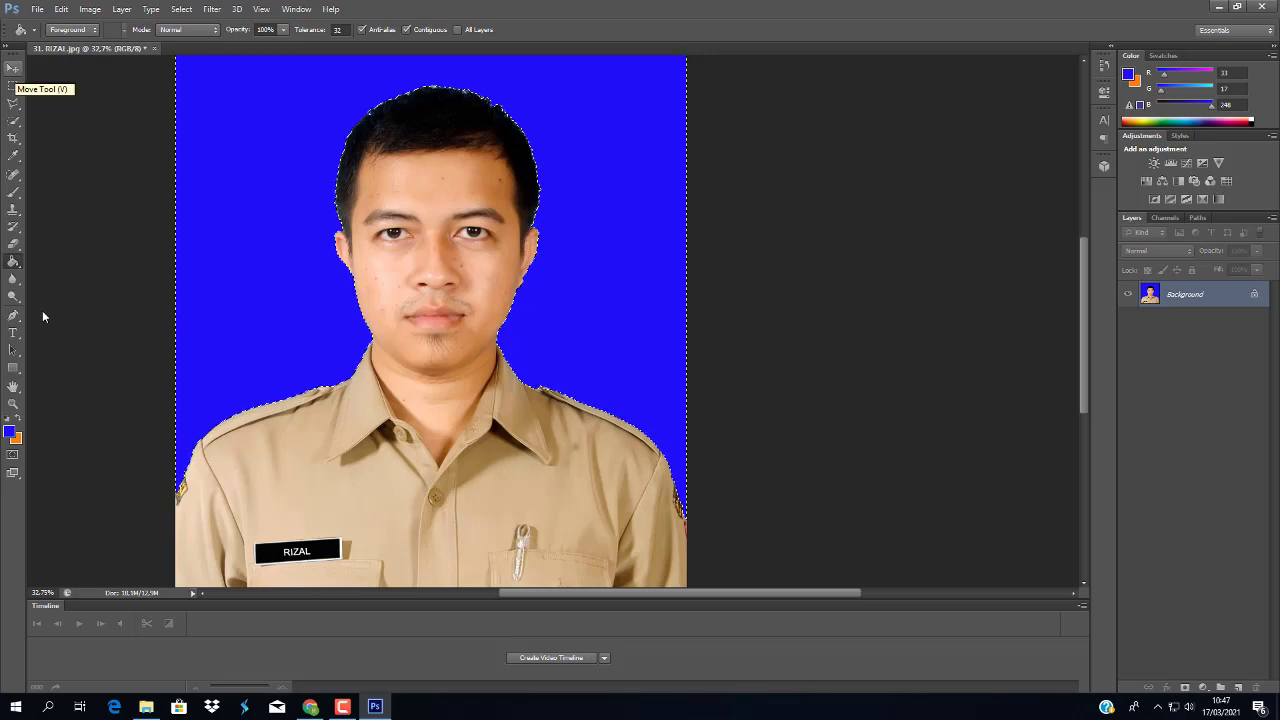
pyautogui.press('v')
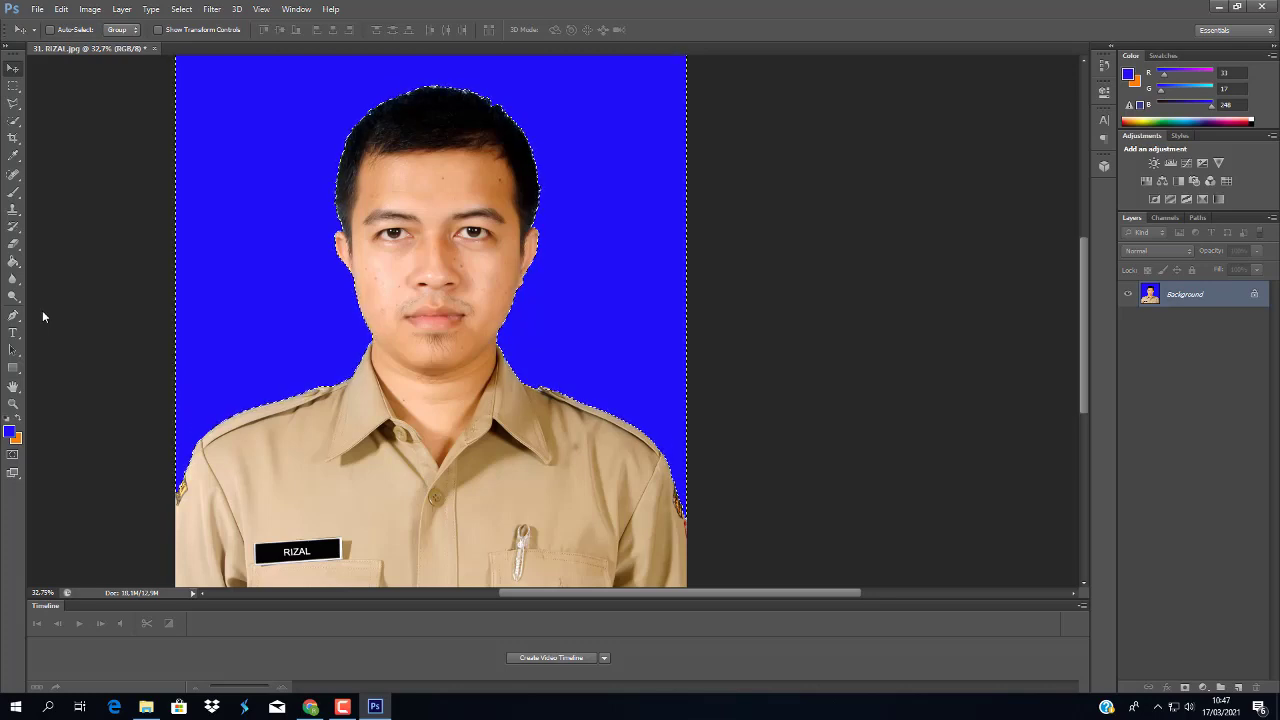
# Deselect, zoom into the face, and switch to the Brush tool
pyautogui.hotkey('ctrl', 'd')
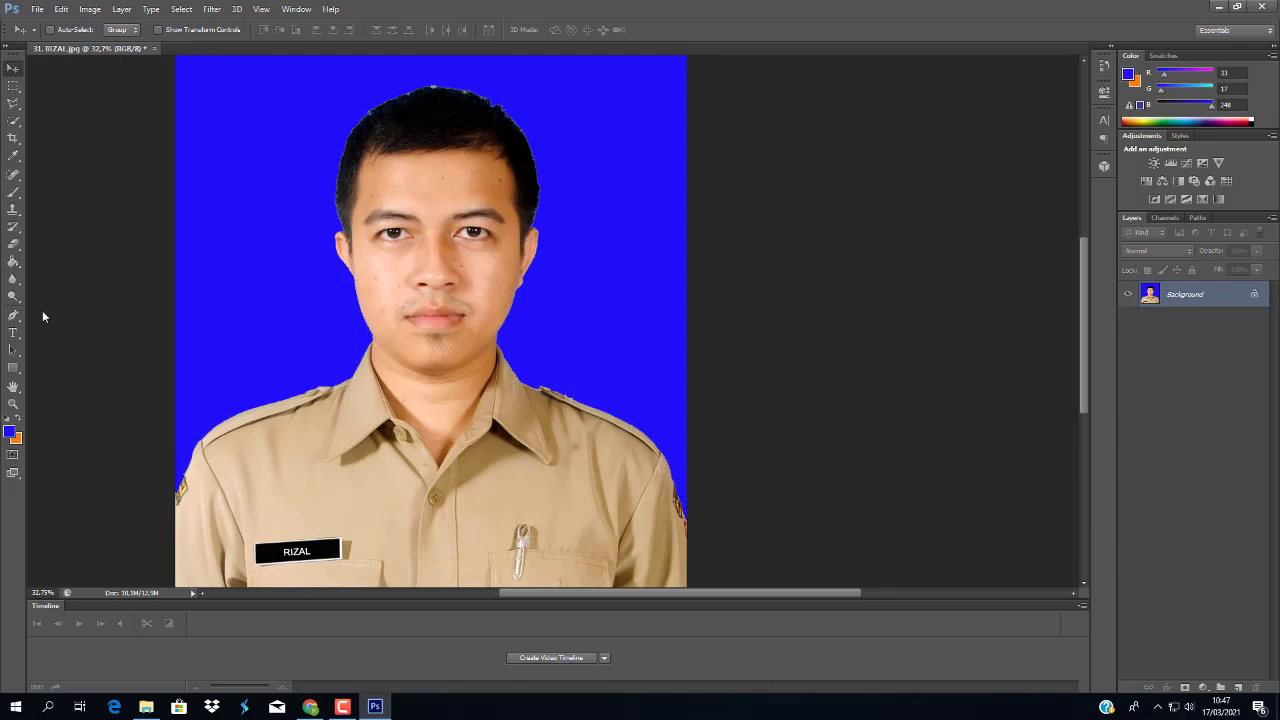
pyautogui.scroll(-2, 43, 316)
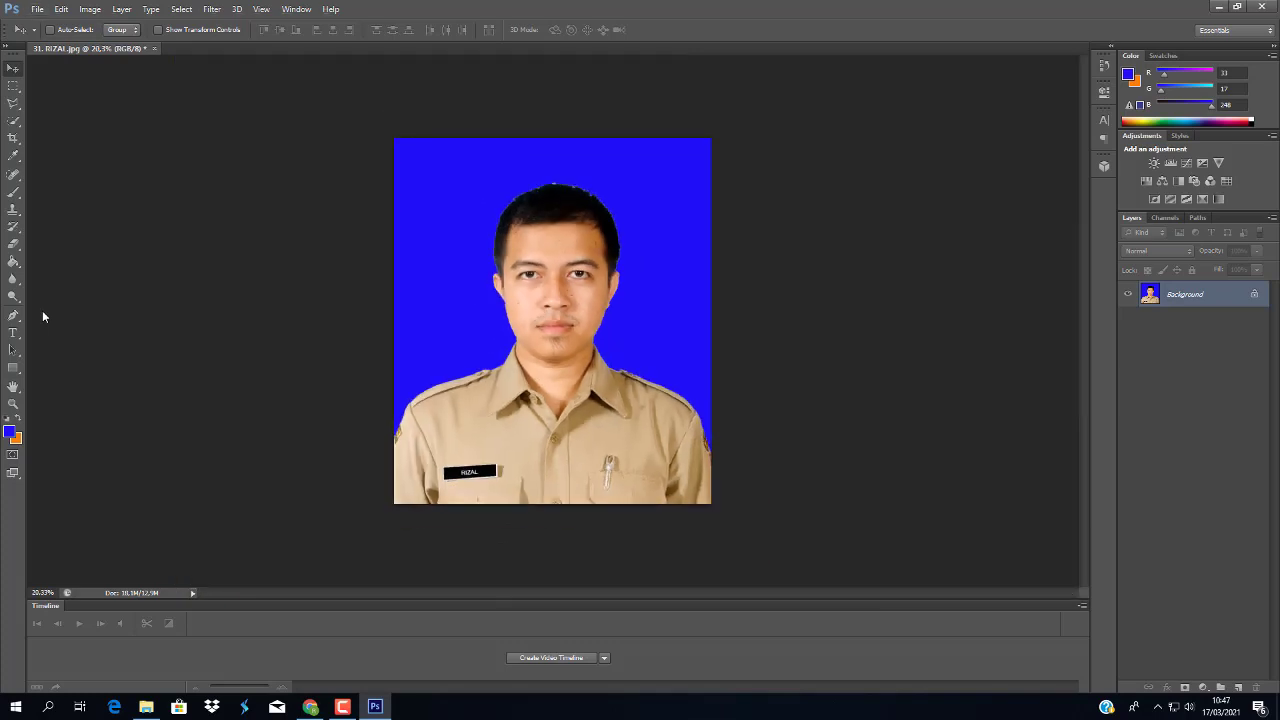
pyautogui.scroll(3, 43, 316)
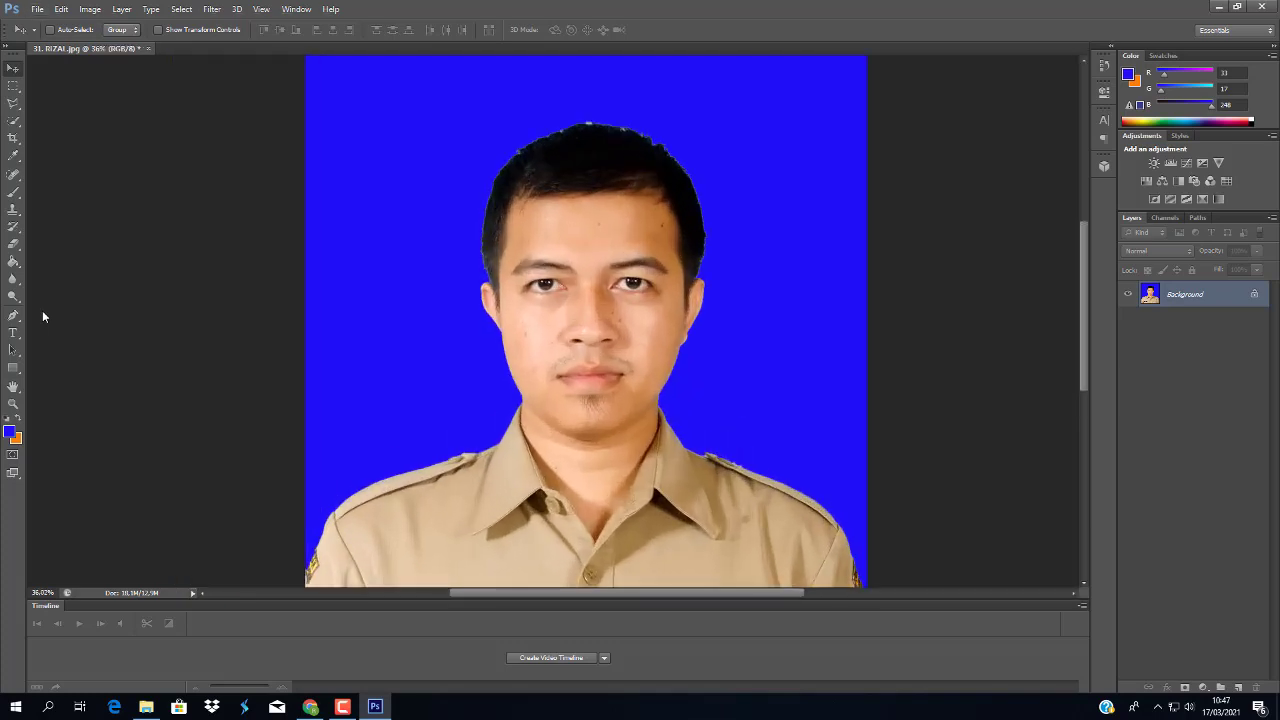
pyautogui.scroll(2, 43, 316)
pyautogui.scroll(2, 43, 316)
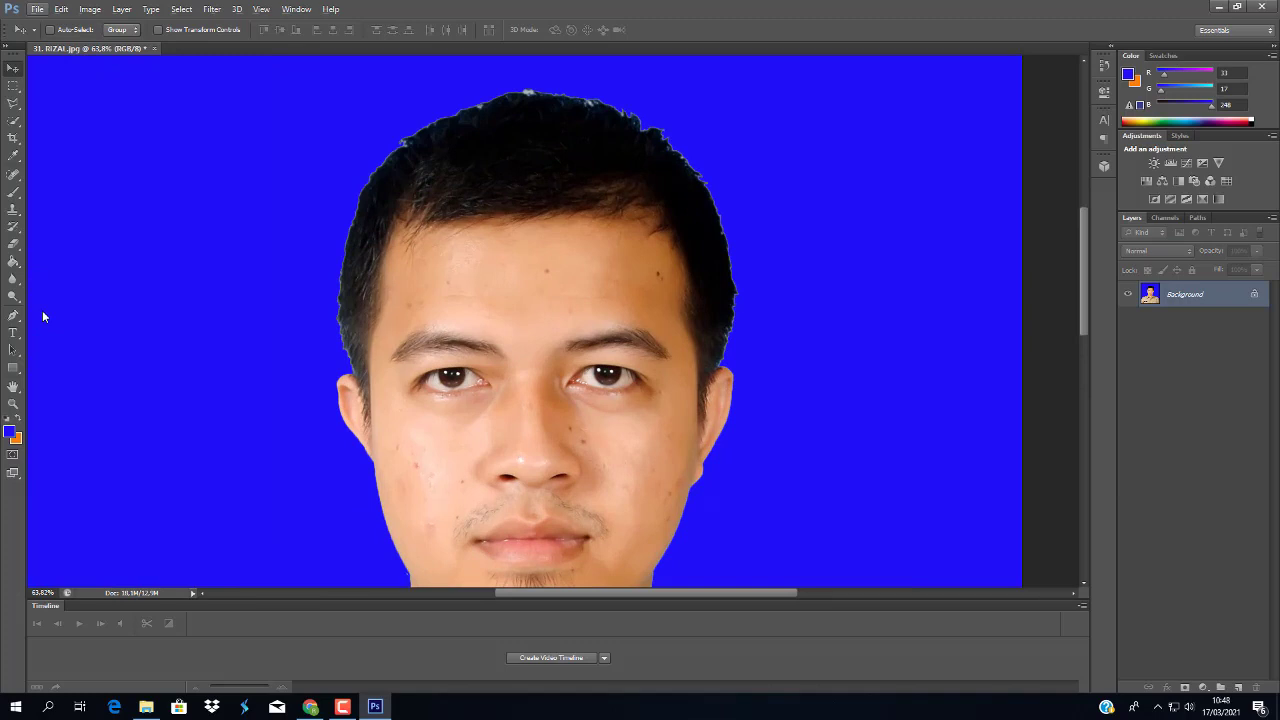
pyautogui.press('s')
pyautogui.press('b')
pyautogui.rightClick(13, 191)
pyautogui.press('Escape')
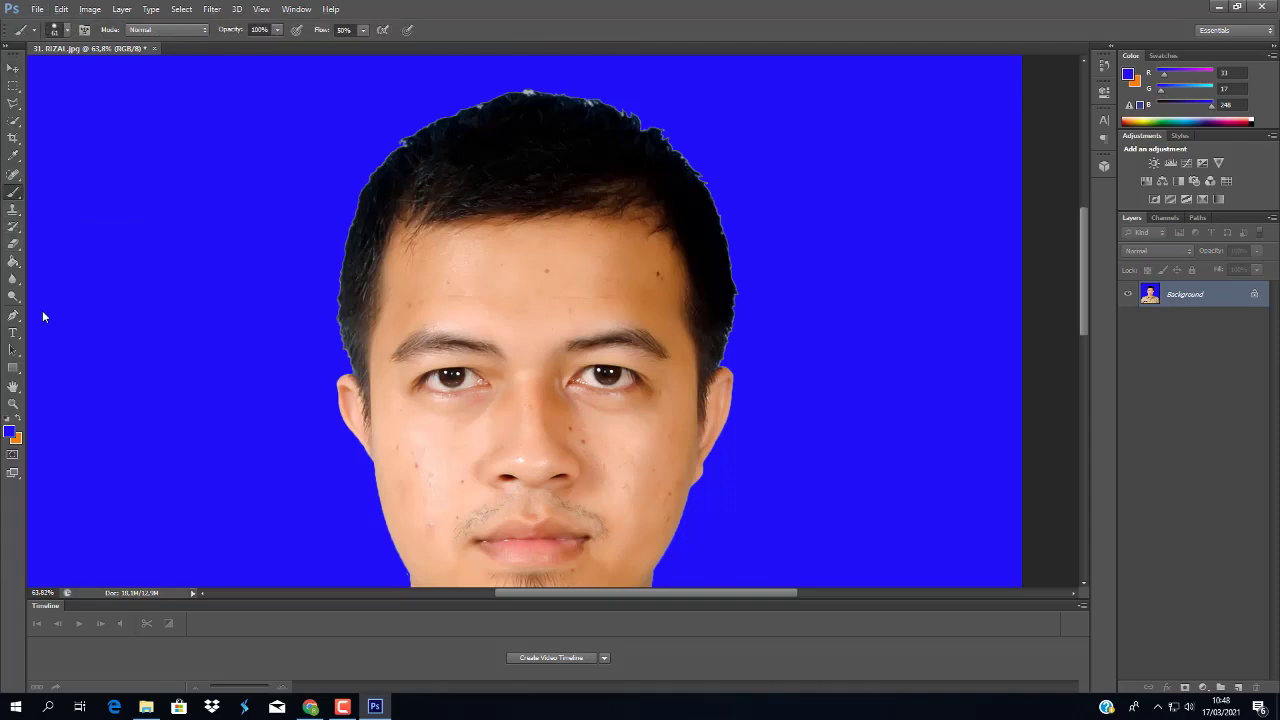
pyautogui.scroll(2, 43, 317)
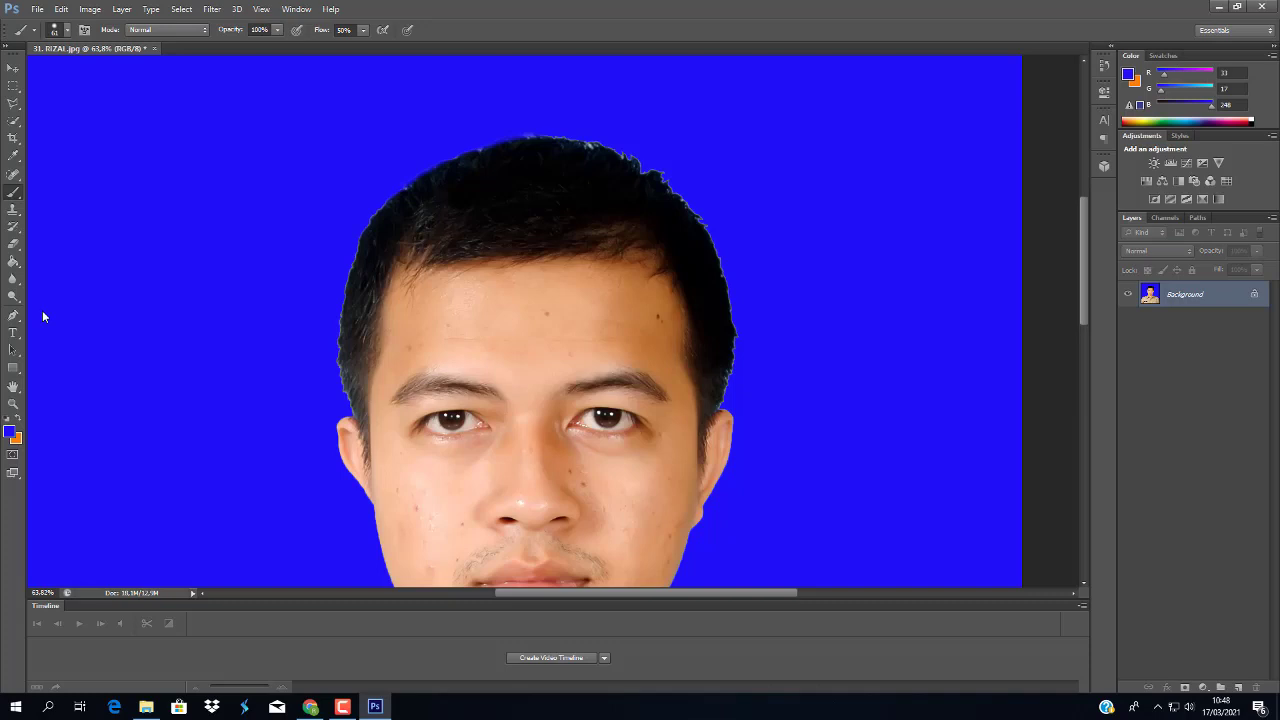
pyautogui.moveTo(528, 134); pyautogui.dragTo(636, 158)
pyautogui.scroll(-2, 42, 316)
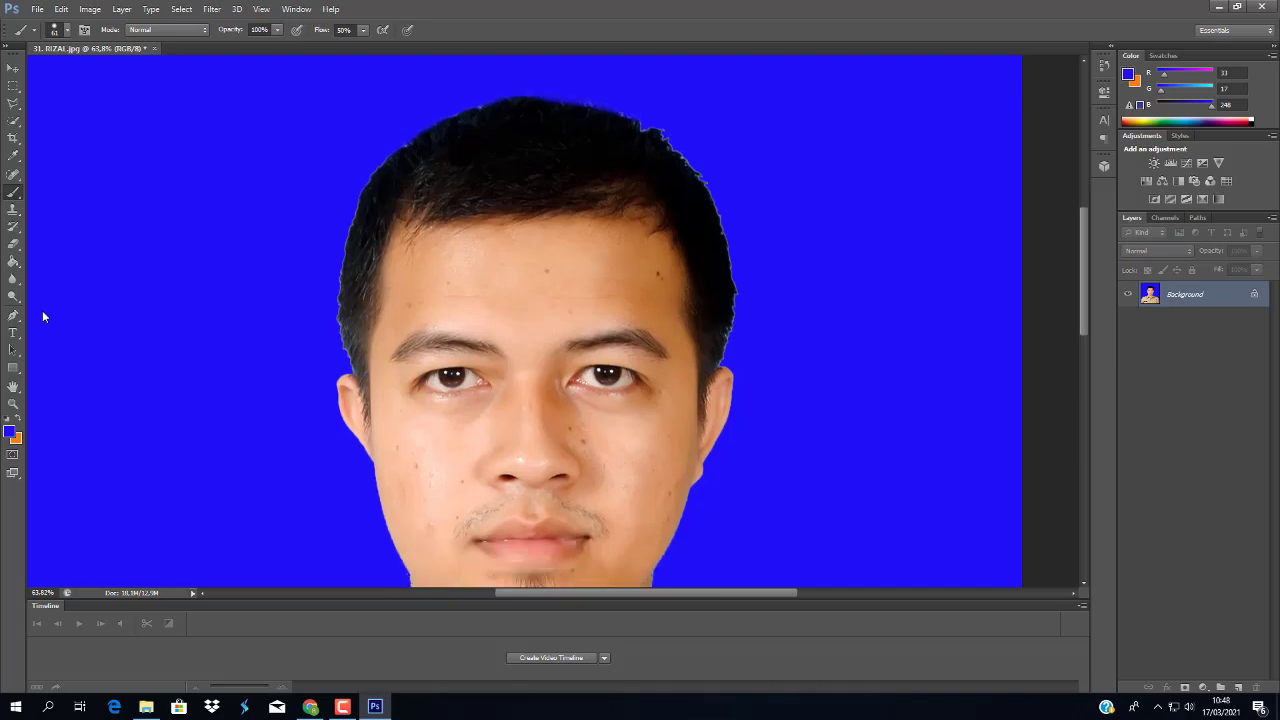
pyautogui.moveTo(652, 128); pyautogui.dragTo(670, 144)
pyautogui.scroll(3, 42, 317)
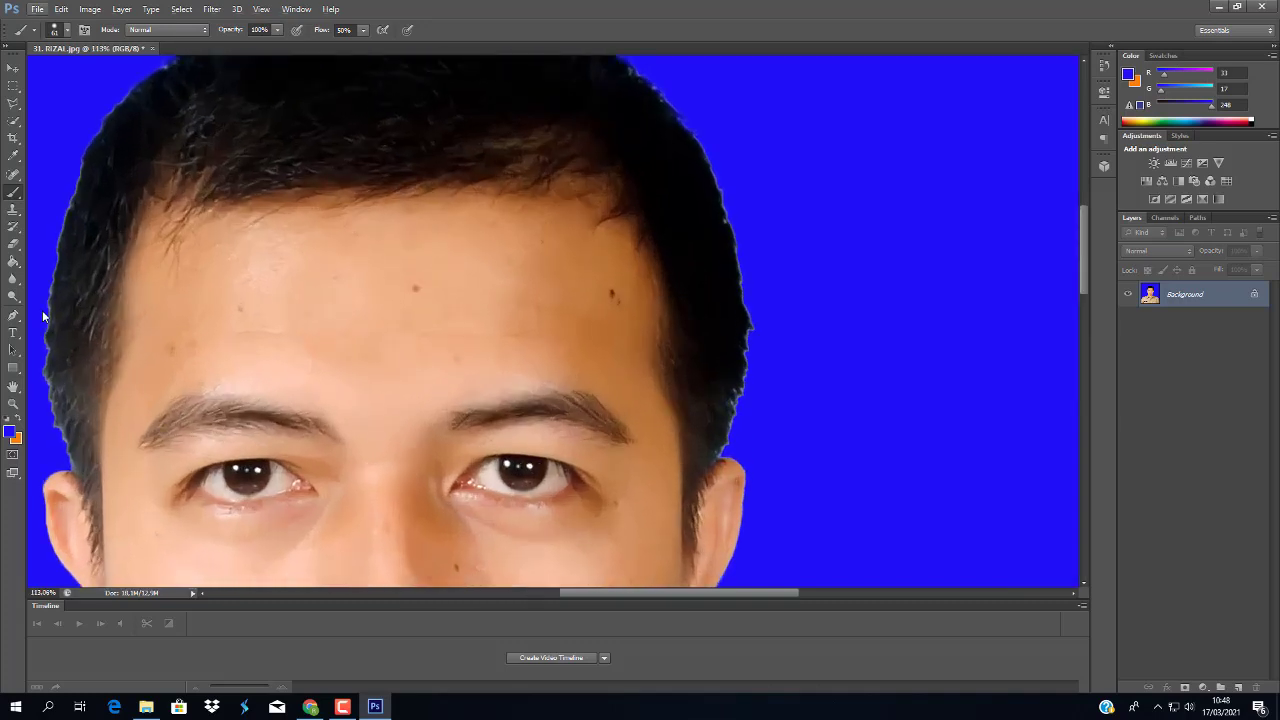
pyautogui.press('alt')
pyautogui.scroll(2, 43, 316)
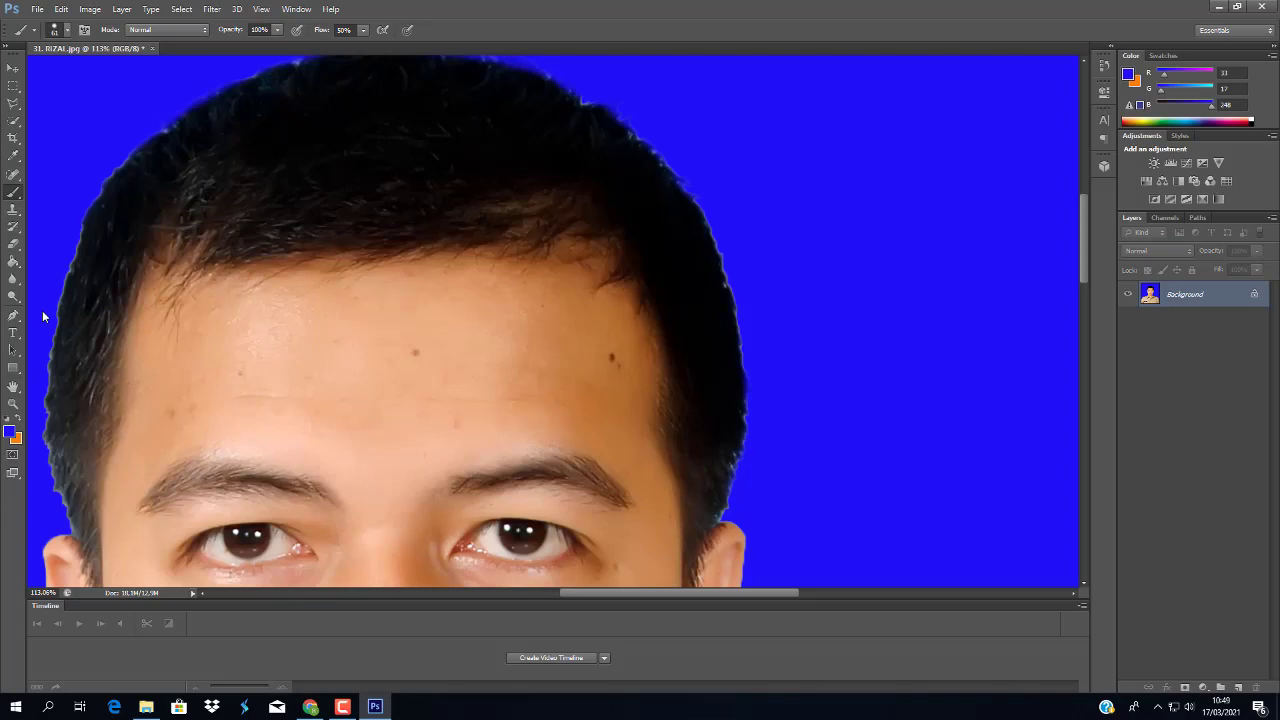
pyautogui.scroll(2, 43, 316)
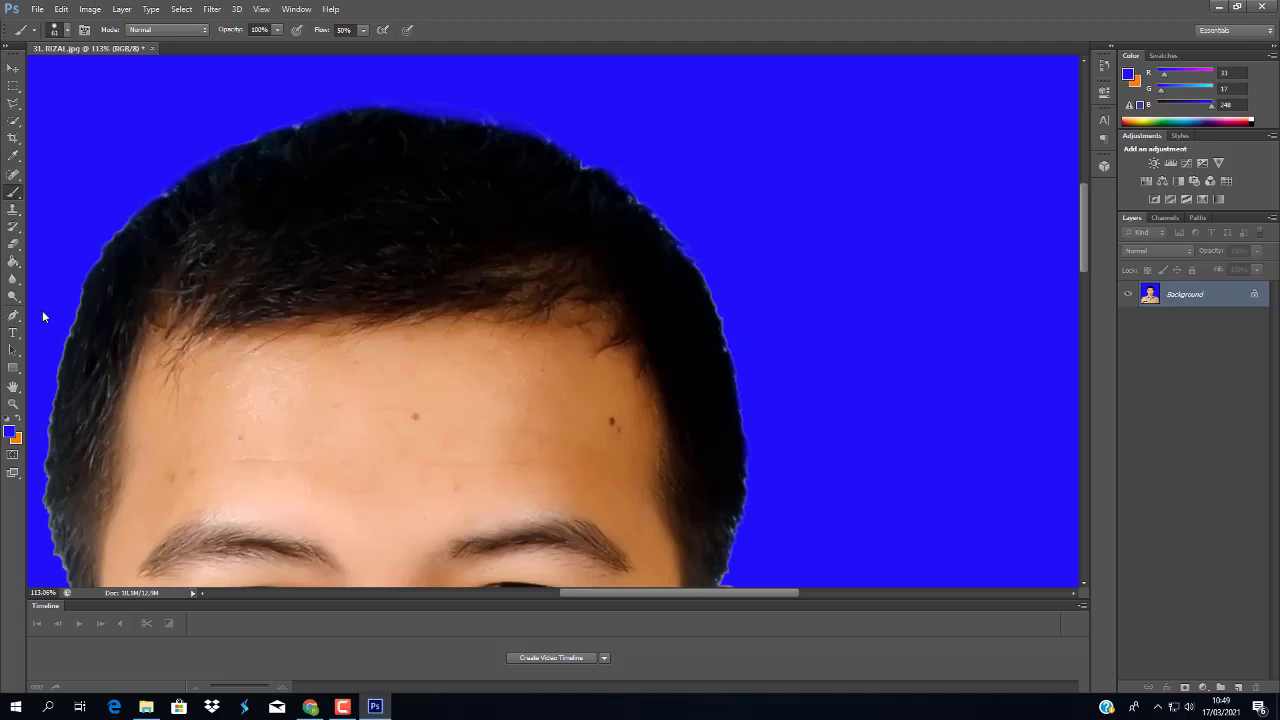
pyautogui.scroll(2, 43, 316)
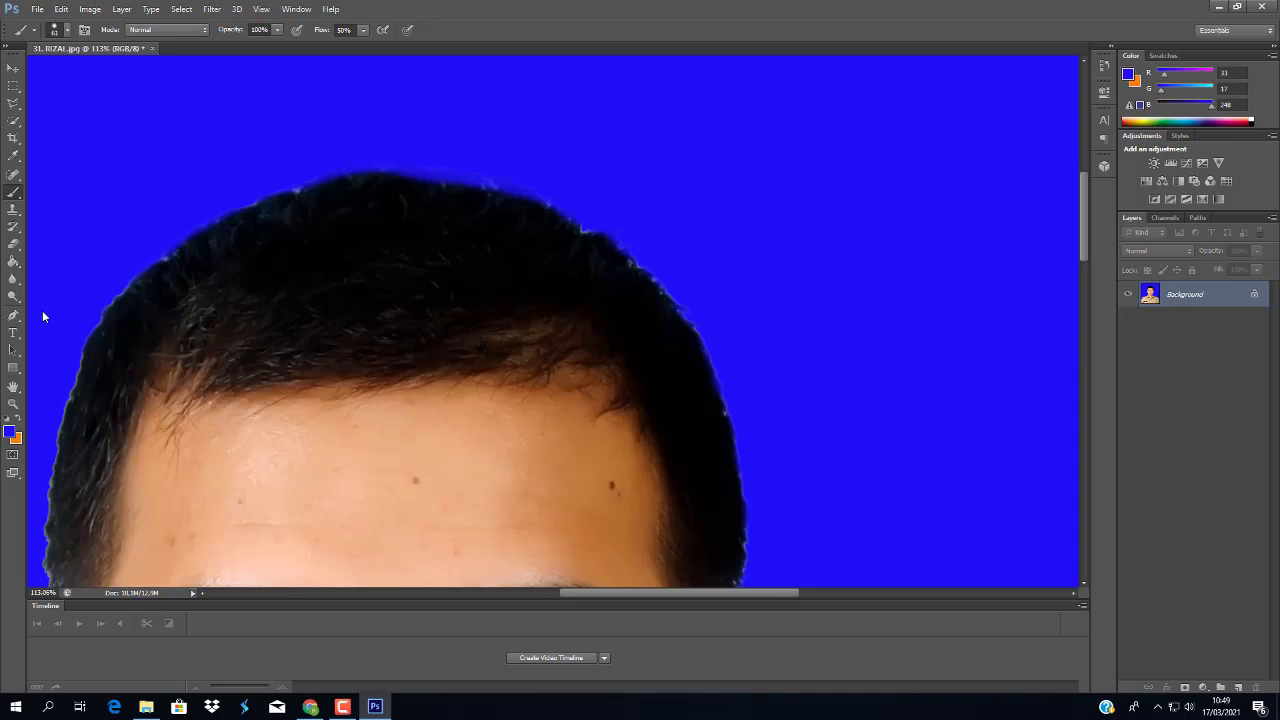
pyautogui.scroll(2, 43, 316)
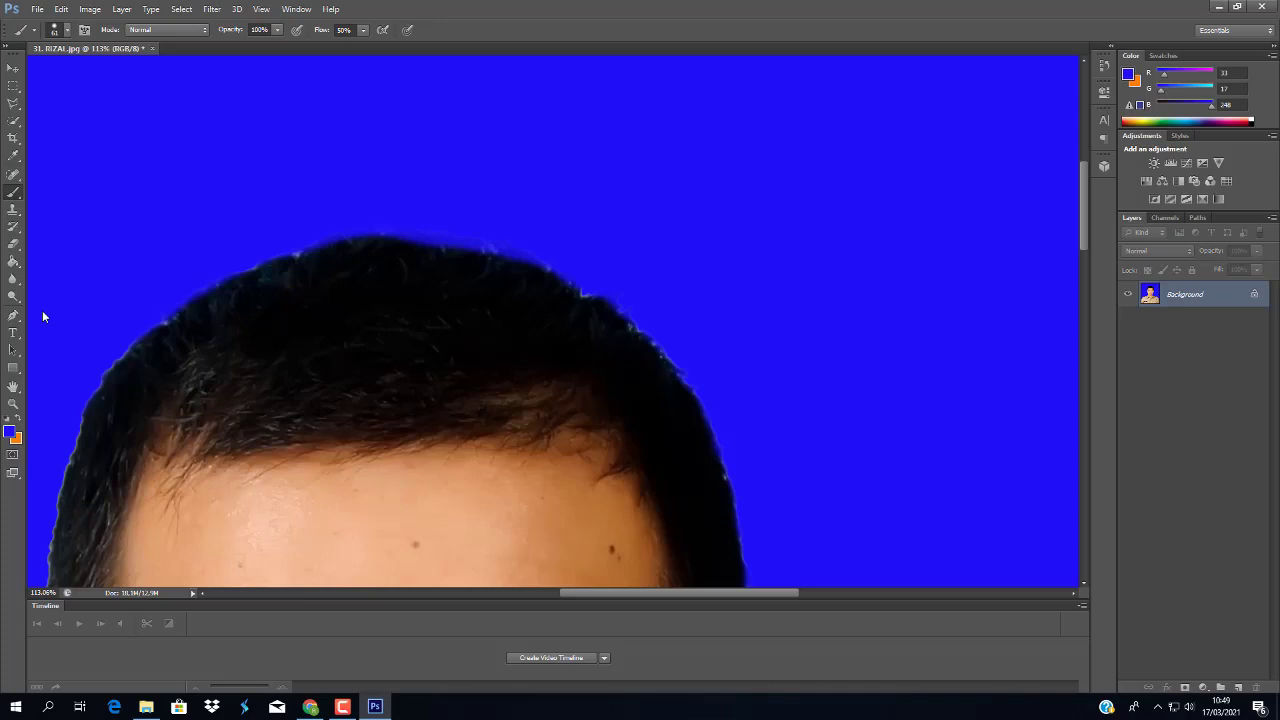
pyautogui.scroll(1, 43, 316)
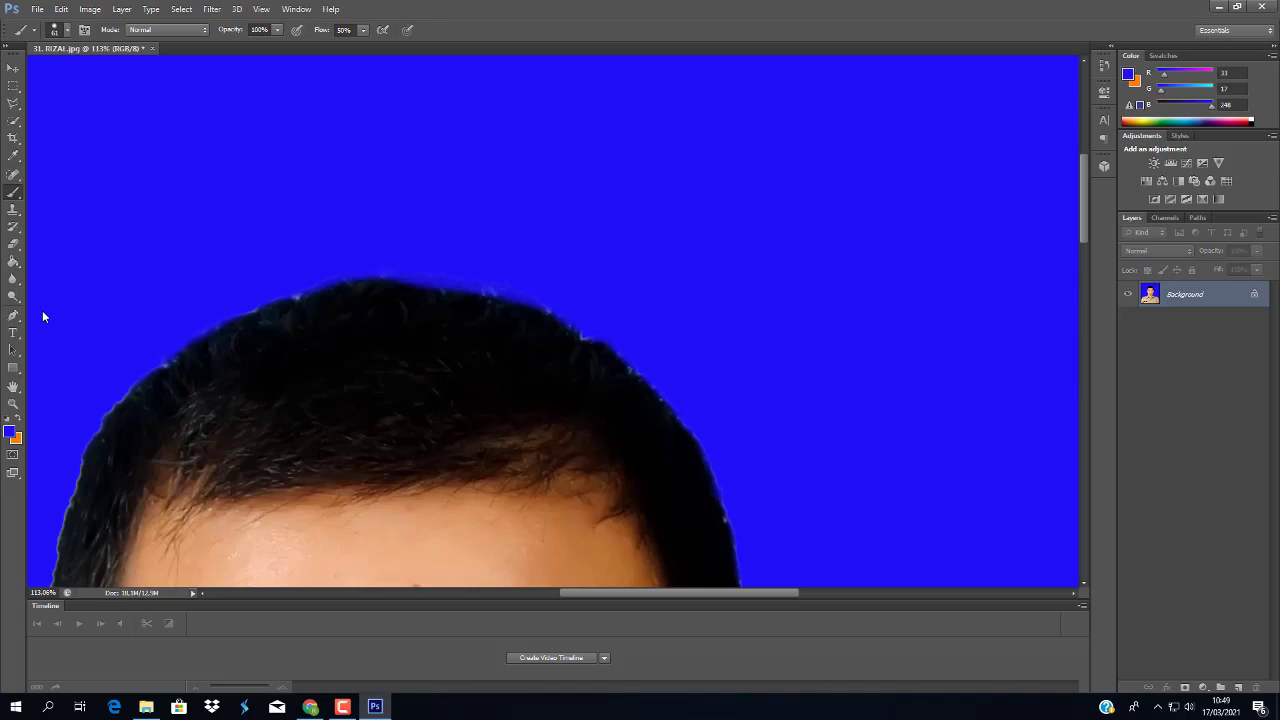
pyautogui.scroll(3, 42, 316)
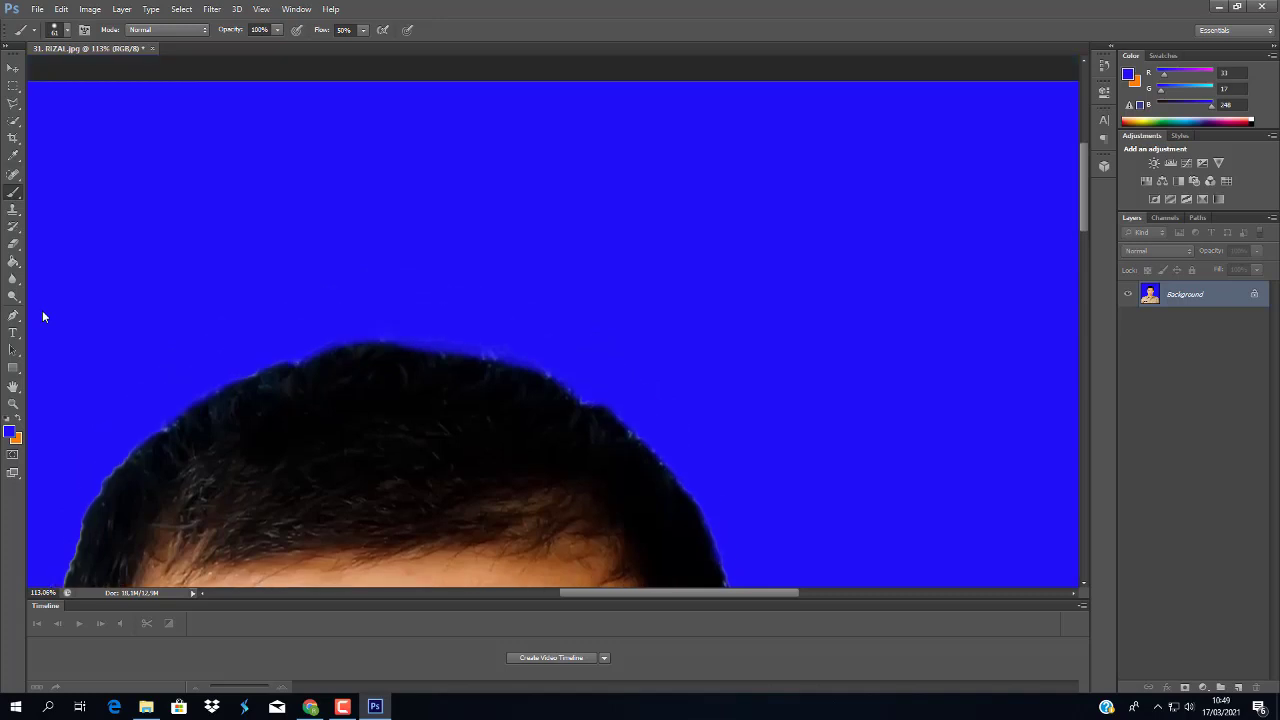
pyautogui.scroll(-3, 42, 316)
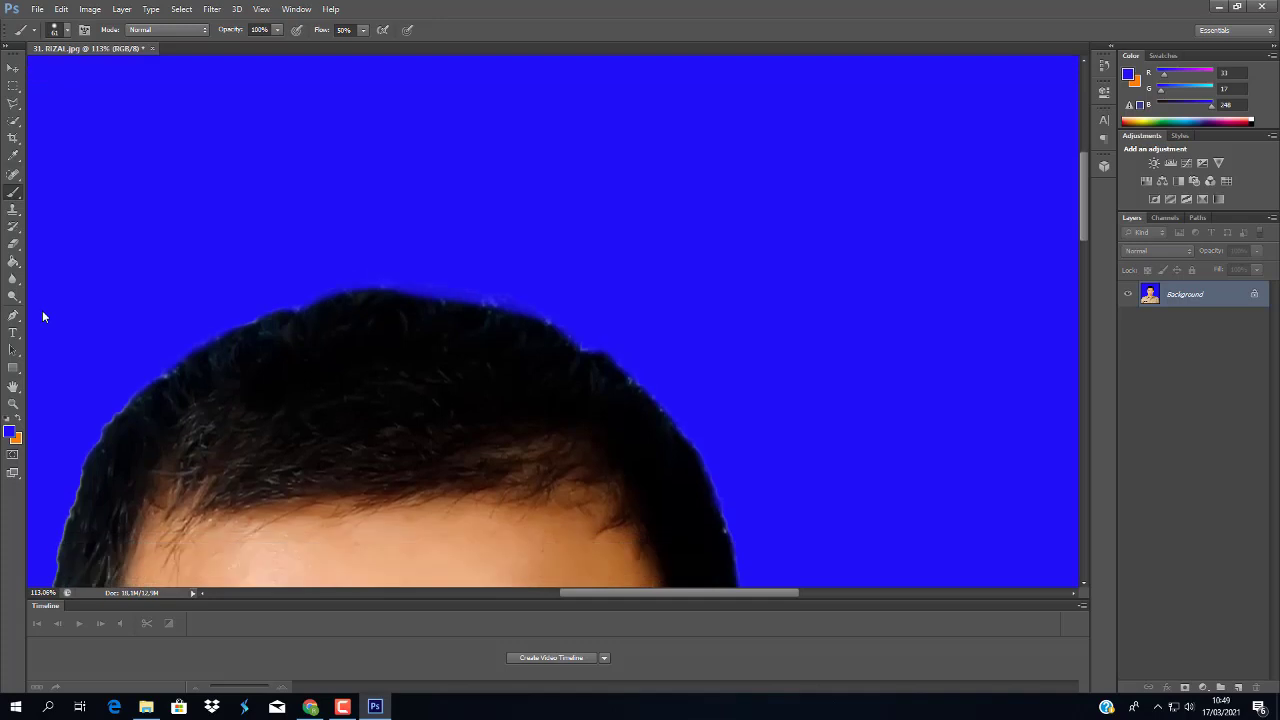
pyautogui.scroll(-3, 42, 316)
pyautogui.scroll(-2, 42, 316)
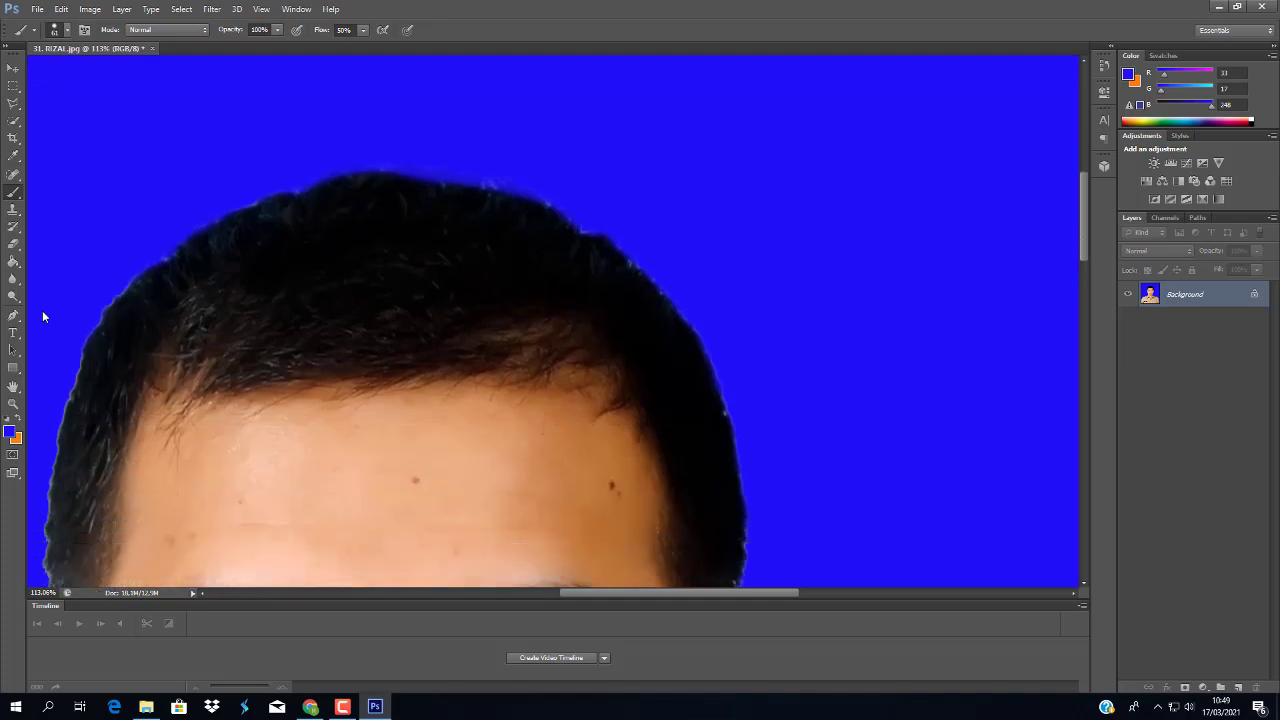
pyautogui.scroll(-2, 42, 316)
pyautogui.hscroll(-2, 42, 316)
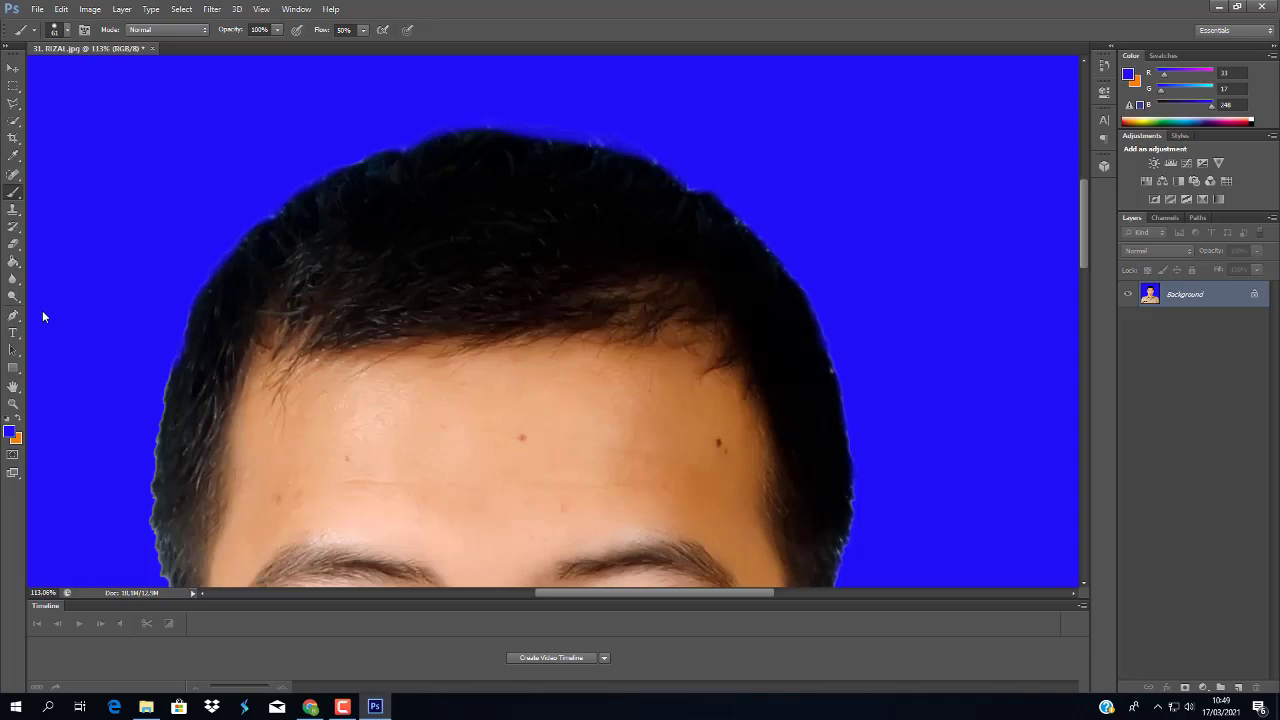
pyautogui.scroll(-4, 42, 316)
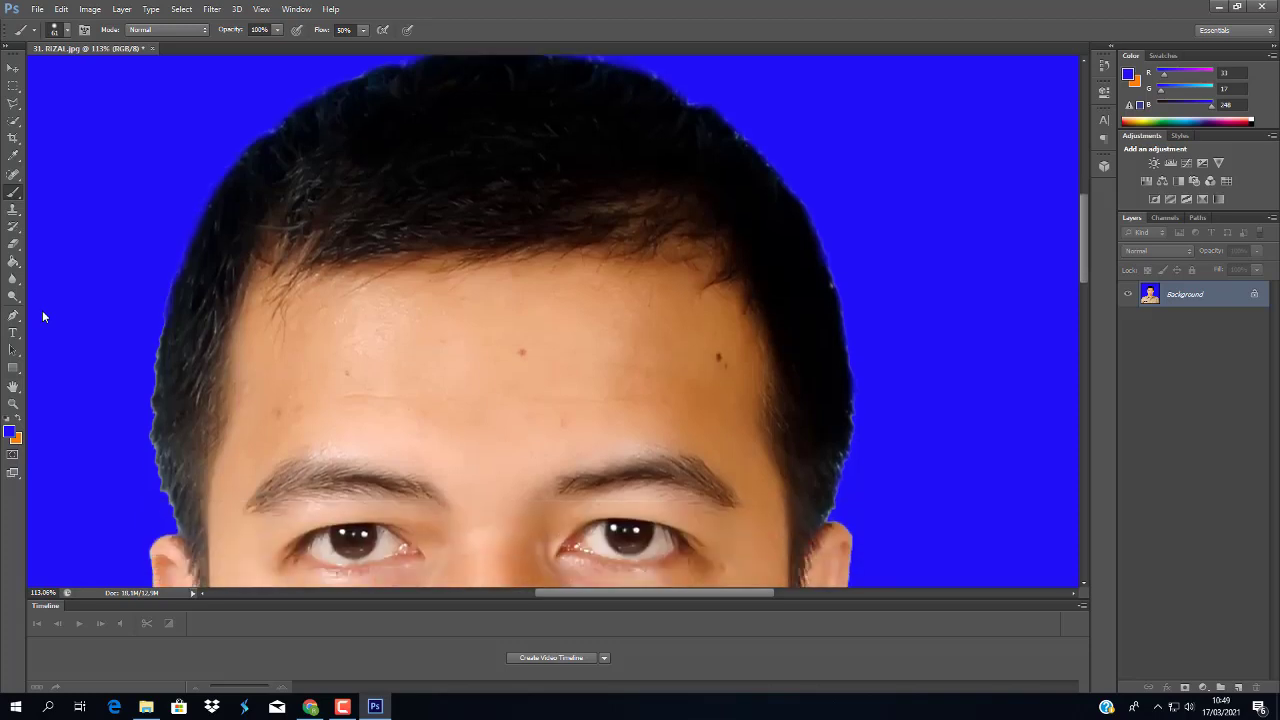
pyautogui.scroll(-1, 42, 316)
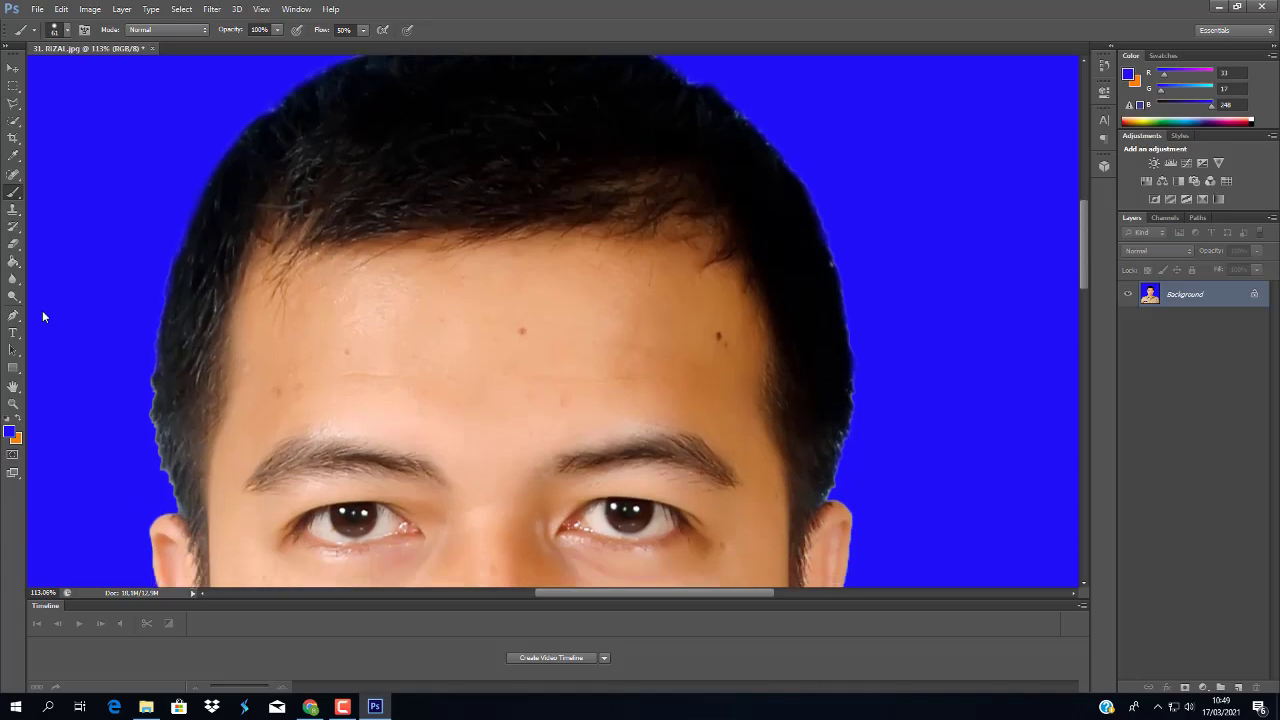
pyautogui.scroll(-3, 42, 316)
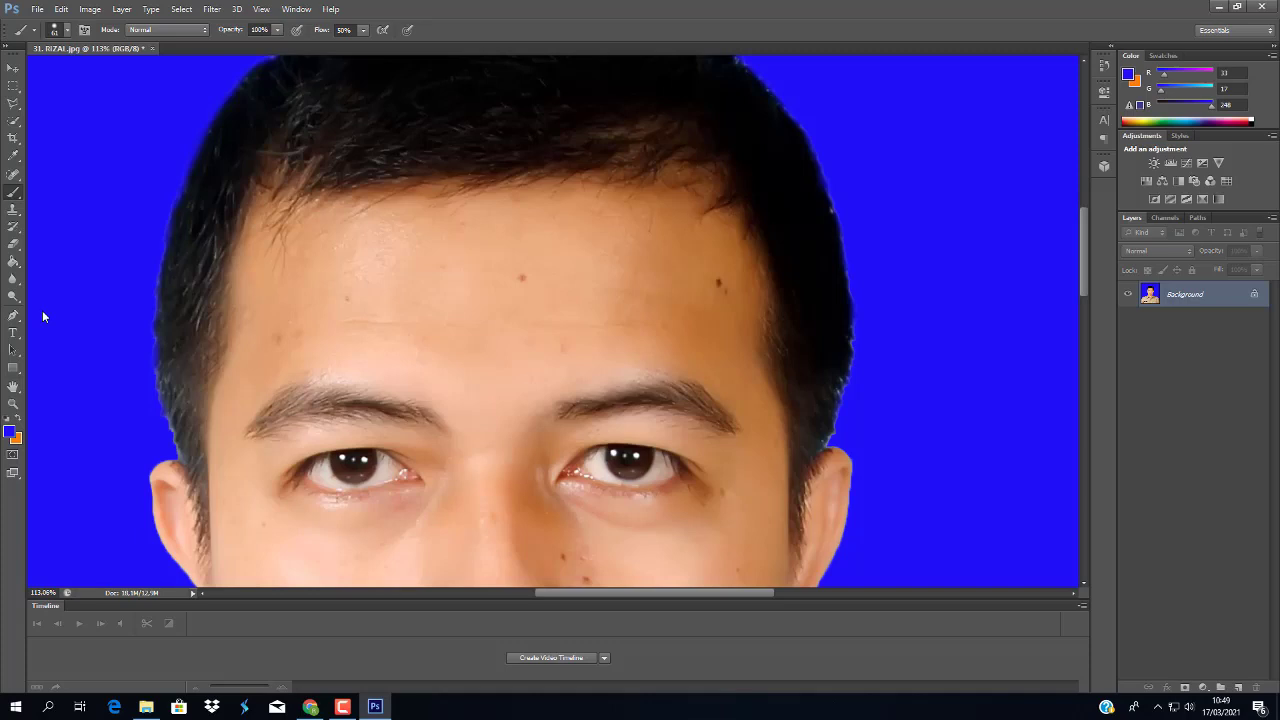
pyautogui.scroll(-3, 42, 316)
# Zoom out, toggle between Move and Brush, and open File > Save As
pyautogui.scroll(-2, 42, 316)
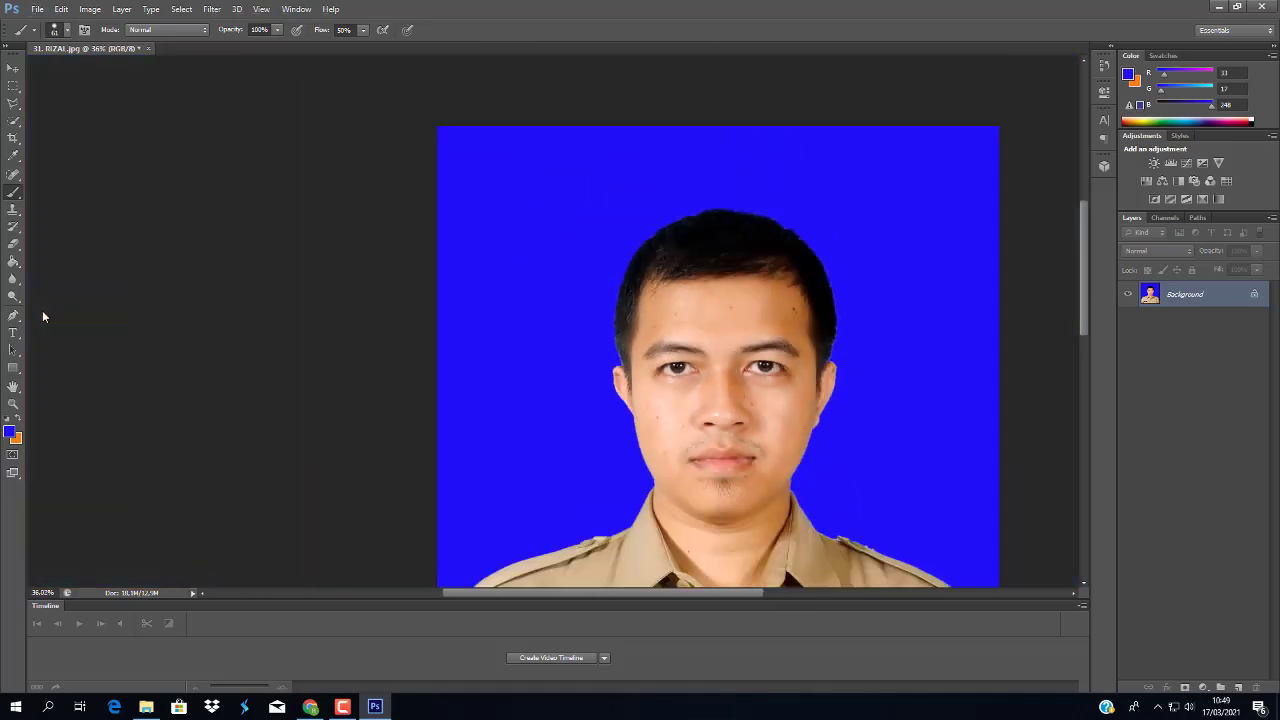
pyautogui.scroll(-1, 42, 316)
pyautogui.scroll(-2, 42, 316)
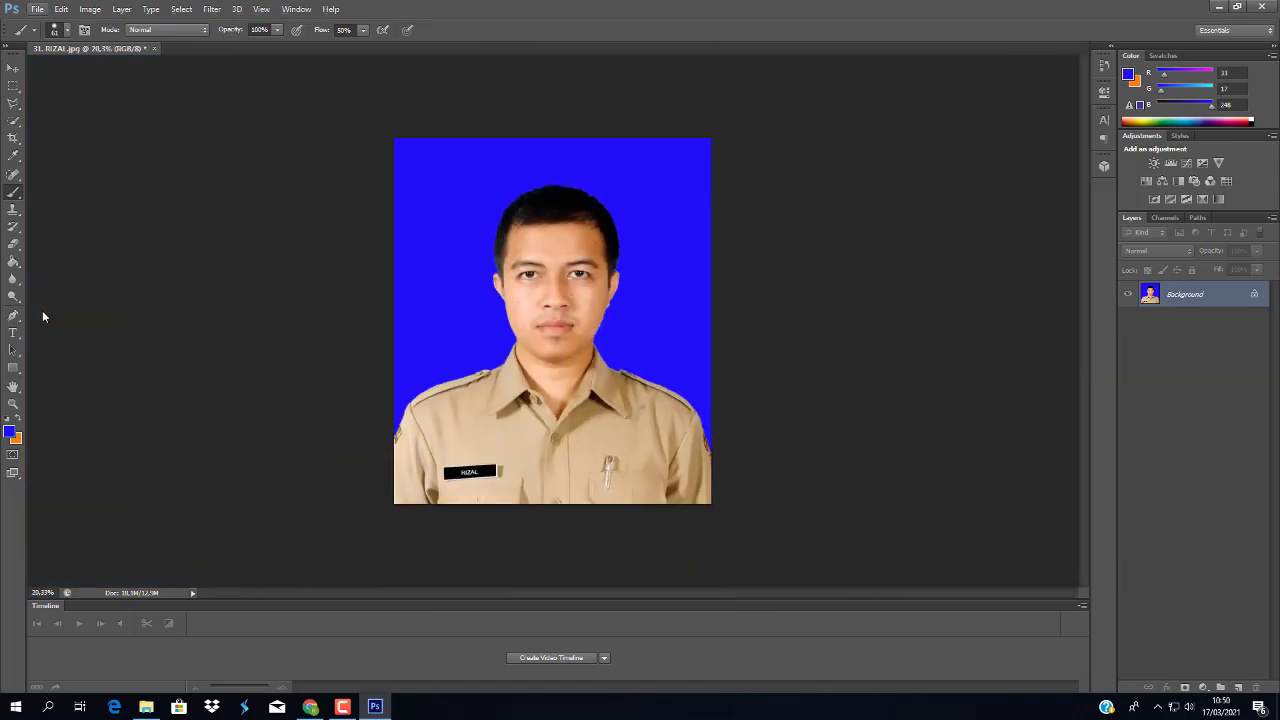
pyautogui.press('v')
pyautogui.press('b')
pyautogui.hotkey('alt', 'f')
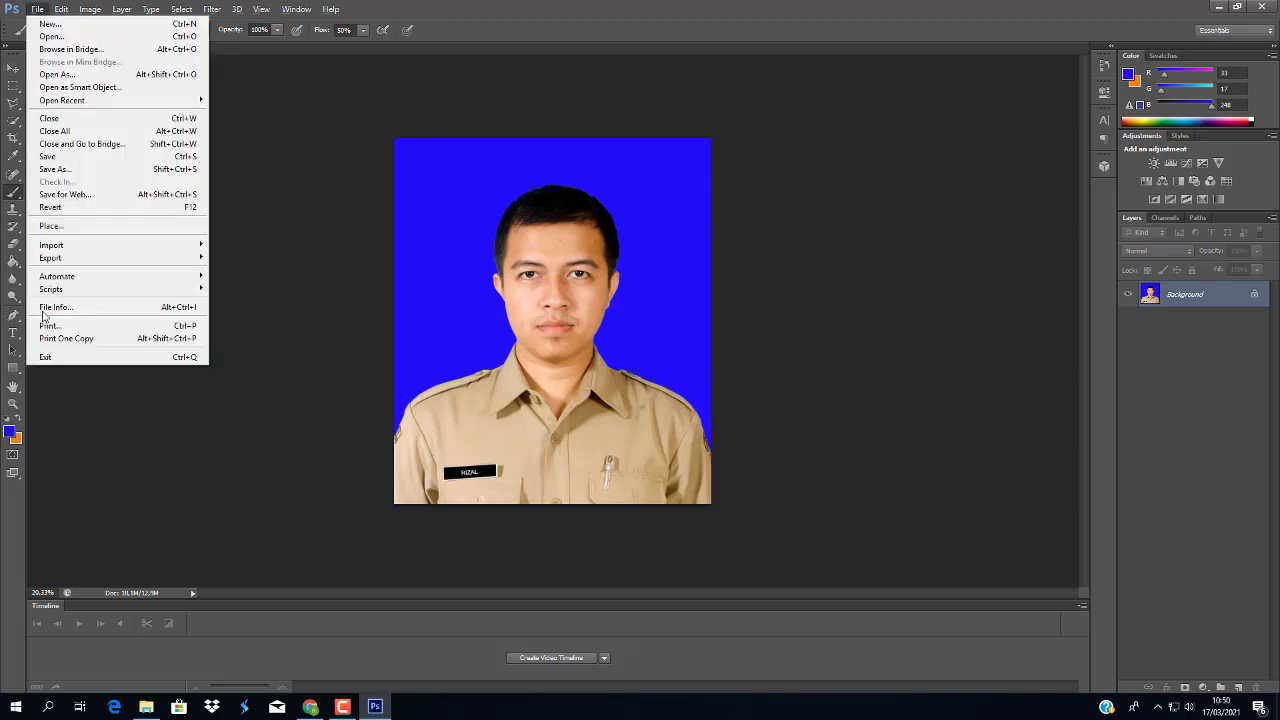
pyautogui.press('Down')
pyautogui.press('Down')
pyautogui.press('Down')
pyautogui.press('Down')
pyautogui.press('Down')
# Save the image via Save As with 'u' appended to the existing file name
pyautogui.press('Return')
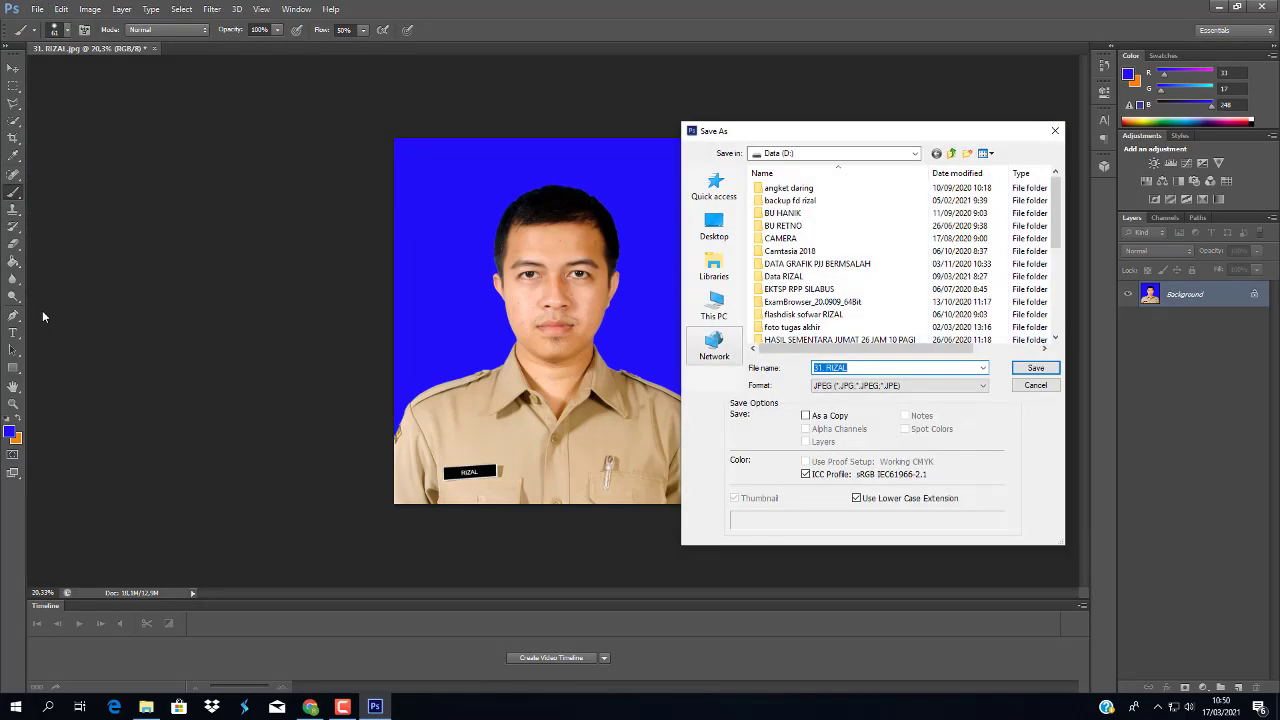
pyautogui.press('Tab')
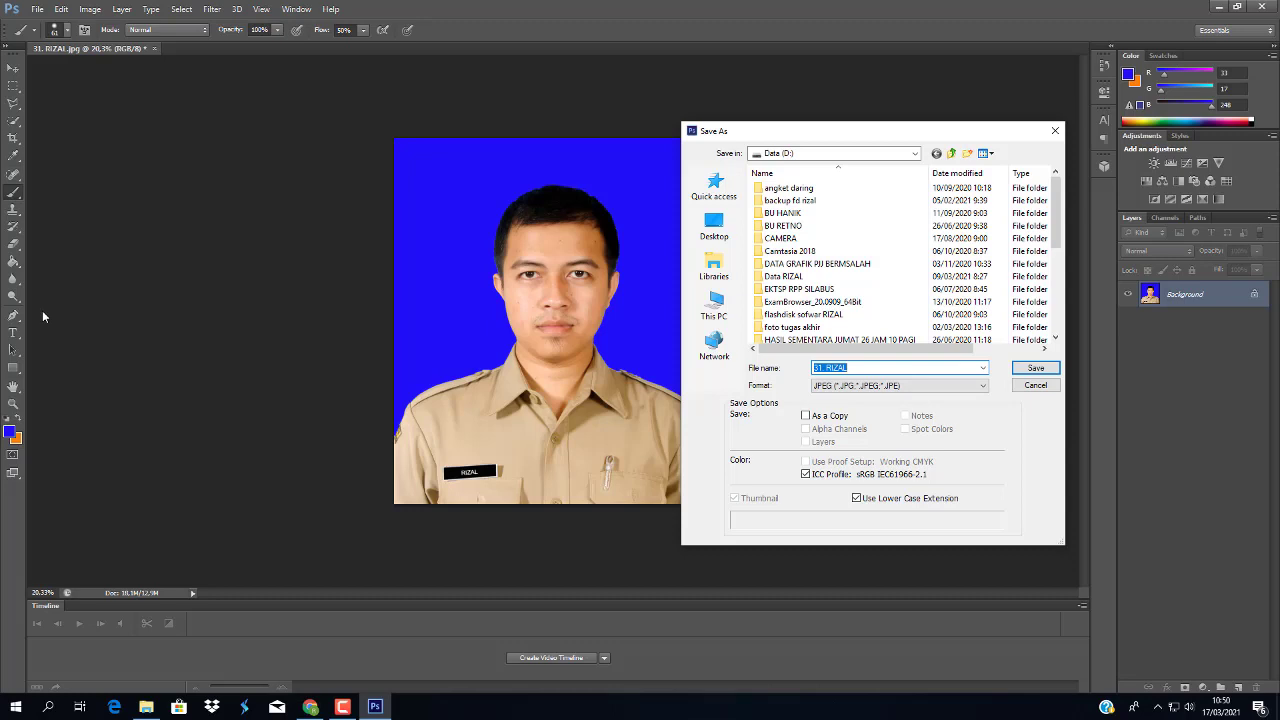
pyautogui.press('End')
pyautogui.write('u')
pyautogui.press('Return')
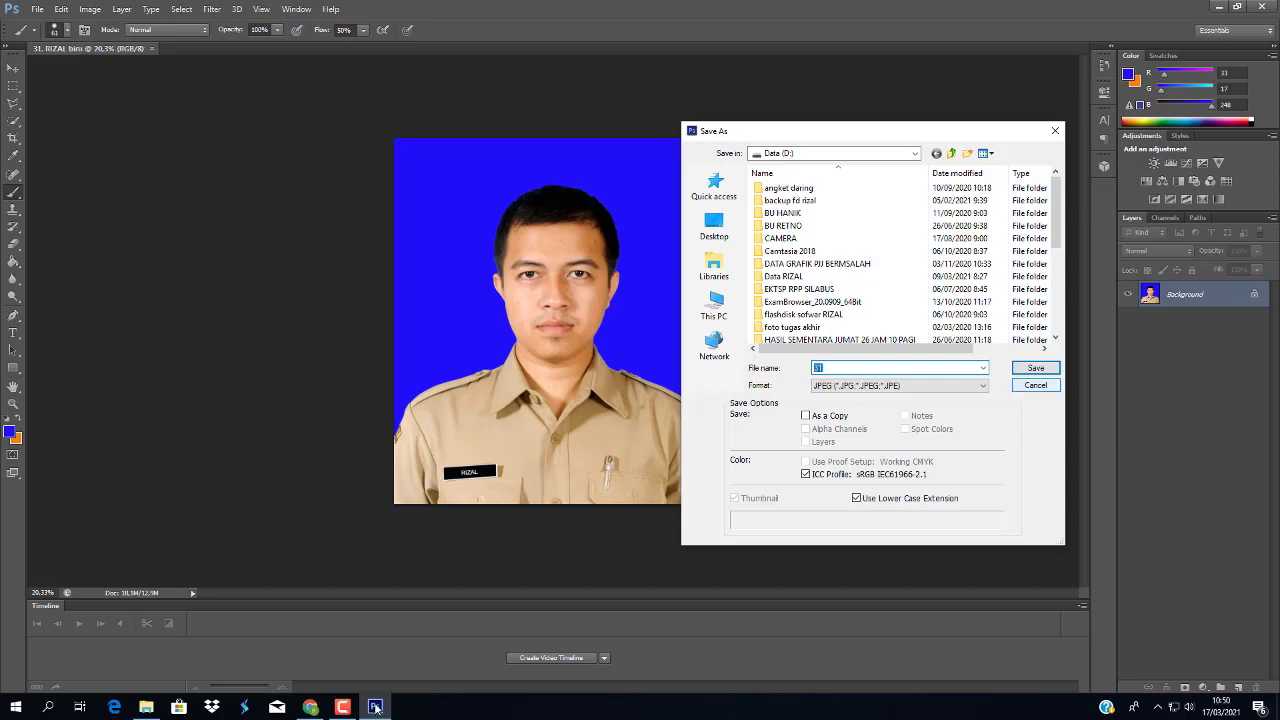
# Save a new JPEG named 'rizalbiru' at Quality 12 Maximum, then minimize Photoshop
pyautogui.hotkey('ctrl', 'shift', 's')
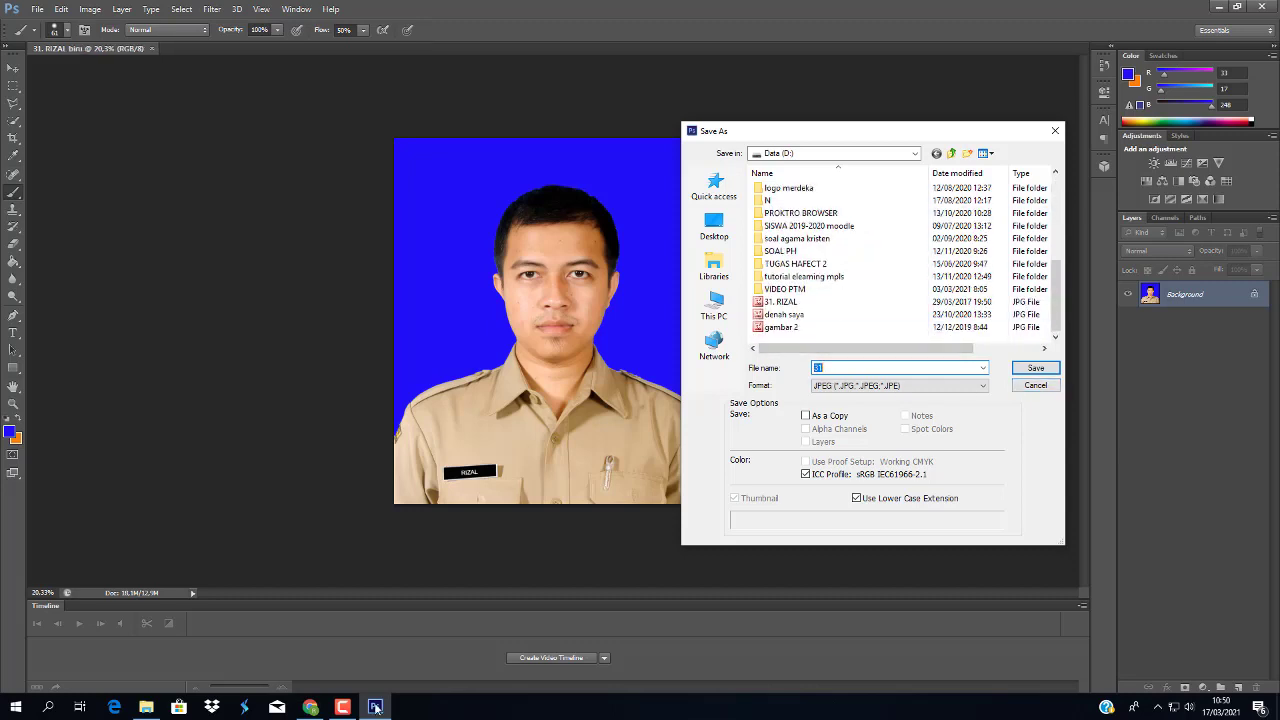
pyautogui.write('ri')
pyautogui.write('zal')
pyautogui.write('biru')
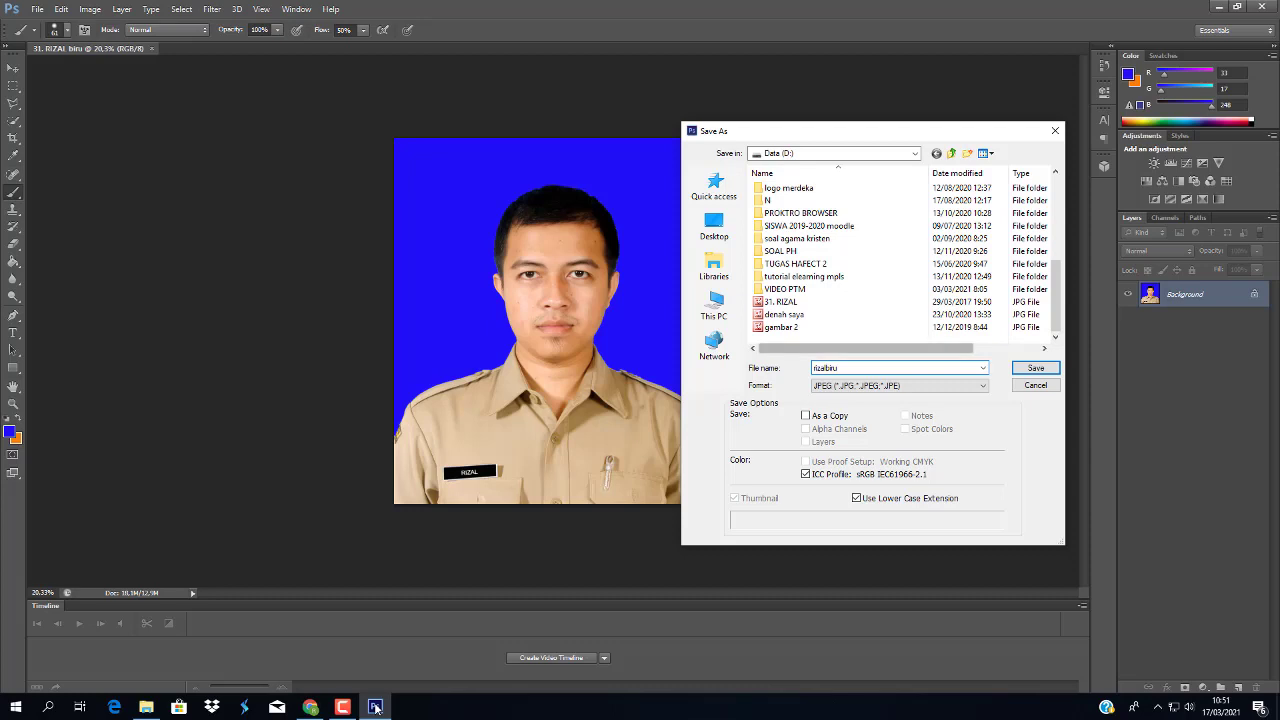
pyautogui.click(825, 368)
pyautogui.press('Return')
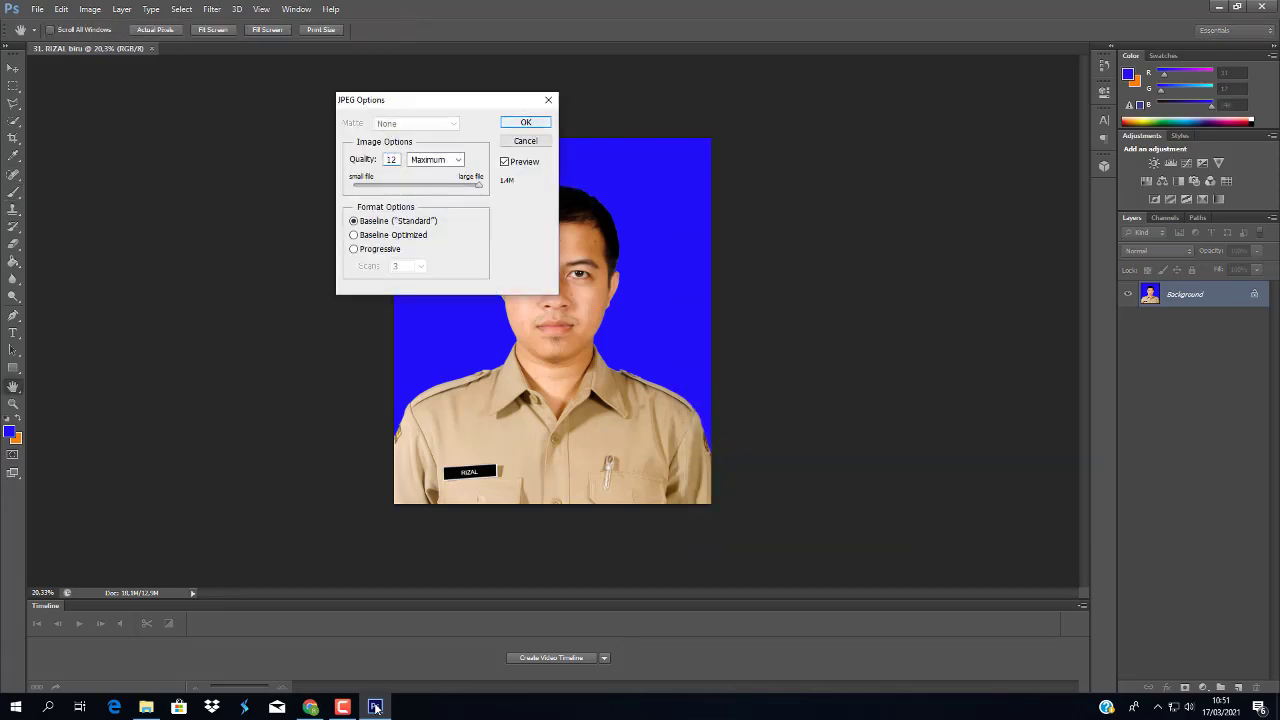
pyautogui.press('Return')
pyautogui.click(376, 708)
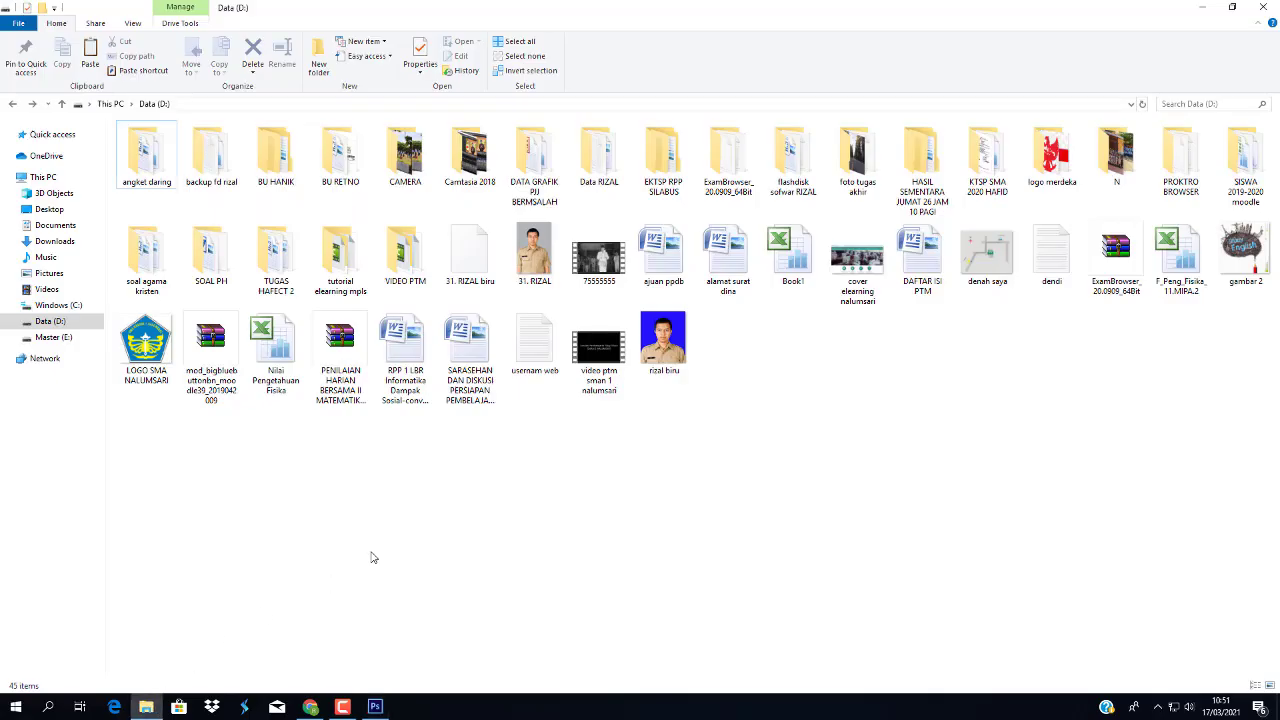
# Open the saved 1.41 MB blue-background portrait JPEG from Data (D:) in Picture Manager
pyautogui.doubleClick(657, 330)
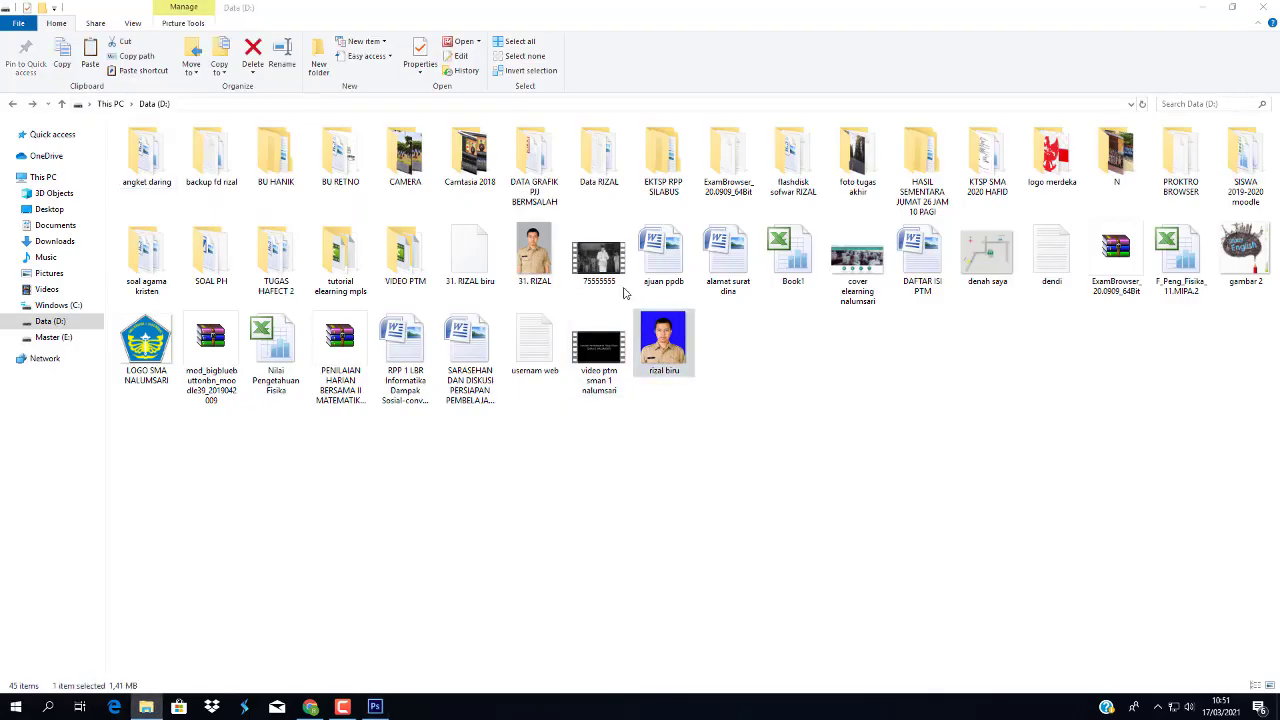